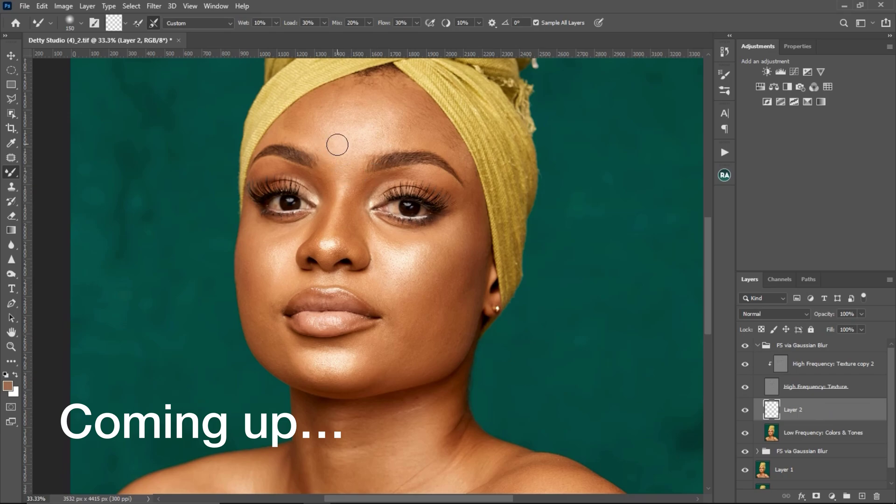
Compare the retouched portrait with the original by isolating the Background layer, and examine the facial skin with all layers restored
{"action": "left_click", "coordinate": [745, 387]}
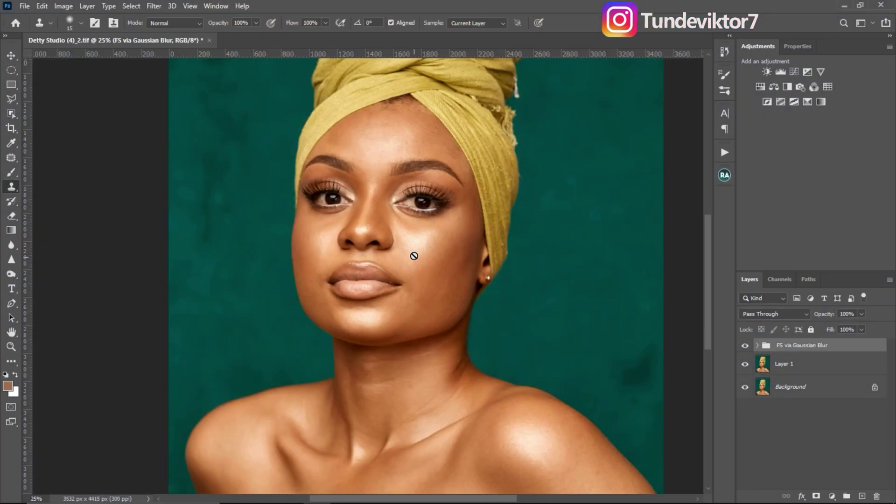
{"action": "mouse_move", "coordinate": [412, 256]}
{"action": "left_mouse_down"}
{"action": "mouse_move", "coordinate": [410, 208]}
{"action": "mouse_move", "coordinate": [456, 230]}
{"action": "mouse_move", "coordinate": [436, 215]}
{"action": "mouse_move", "coordinate": [434, 250]}
{"action": "mouse_move", "coordinate": [409, 211]}
{"action": "left_mouse_up"}
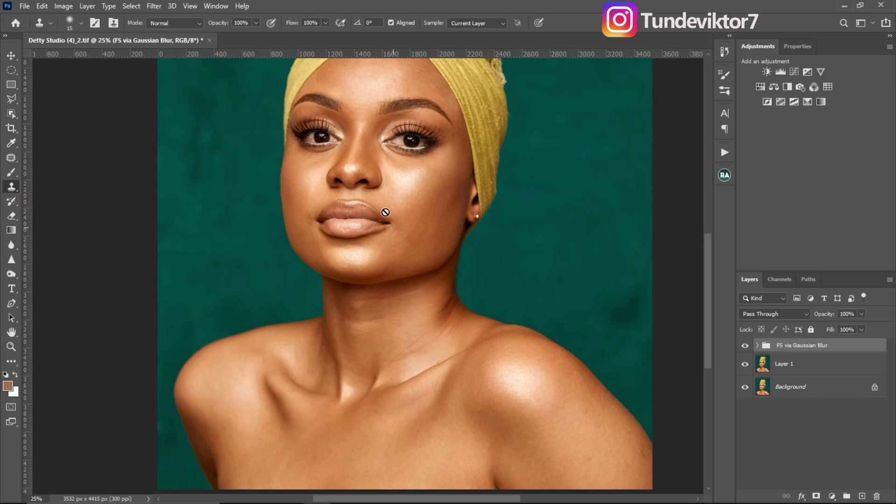
{"action": "left_click_drag", "start_coordinate": [398, 195], "coordinate": [424, 236]}
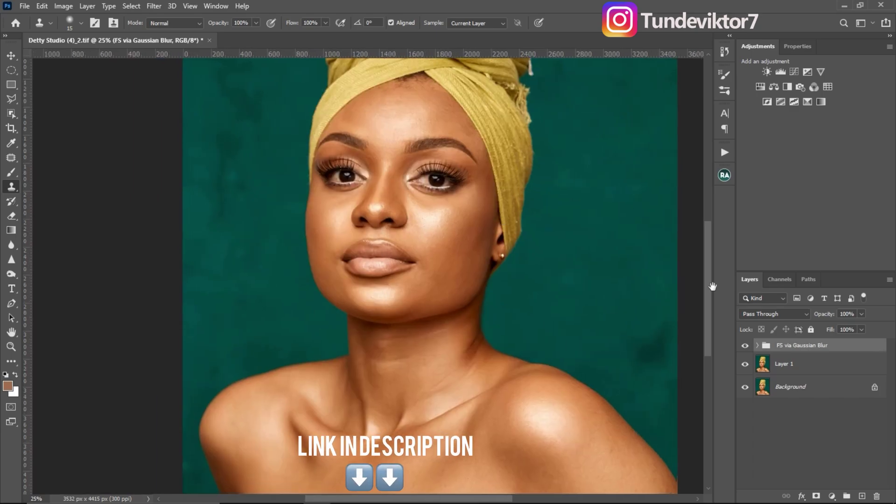
{"action": "left_click", "coordinate": [746, 388], "text": "alt"}
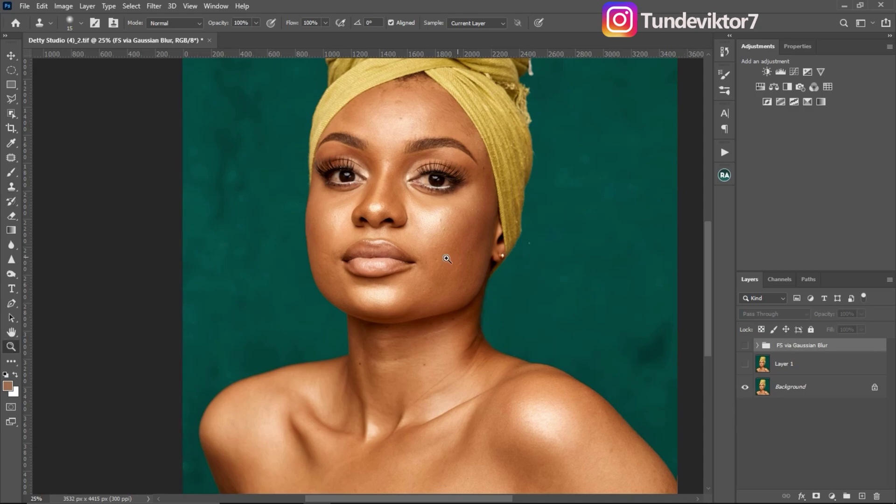
{"action": "left_click", "coordinate": [434, 244], "text": "ctrl"}
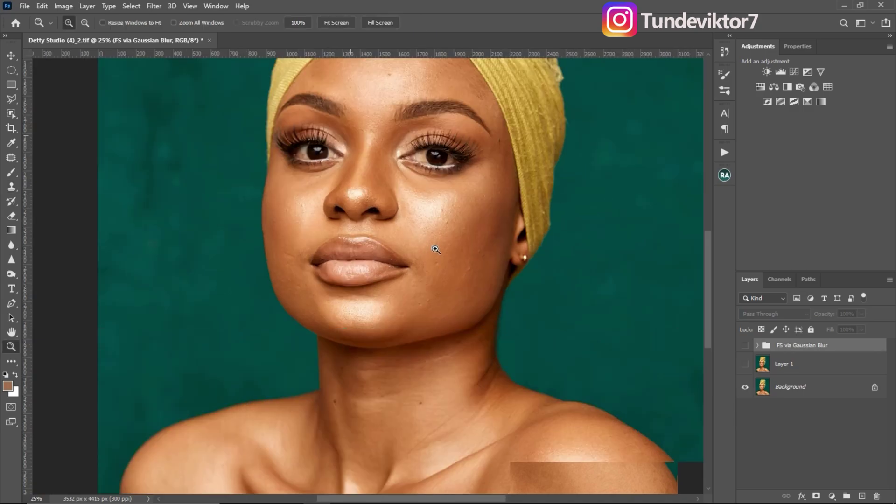
{"action": "left_click", "coordinate": [747, 388], "text": "alt"}
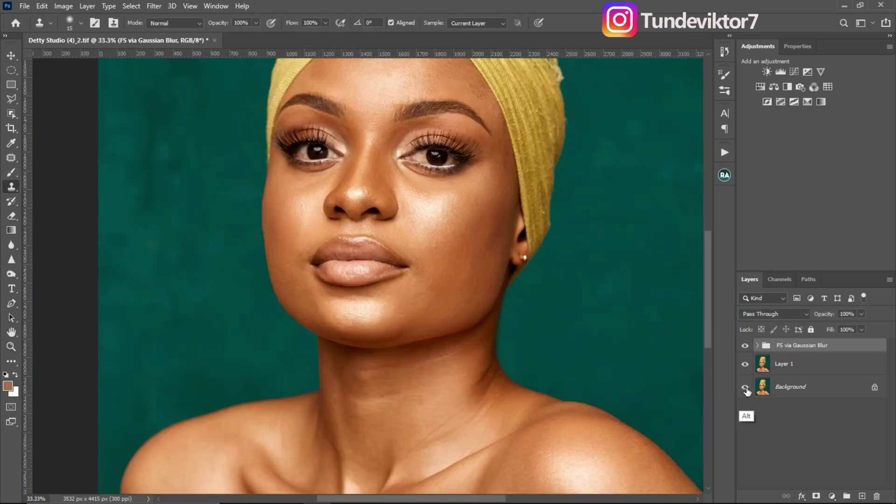
{"action": "key", "text": "ctrl+space"}
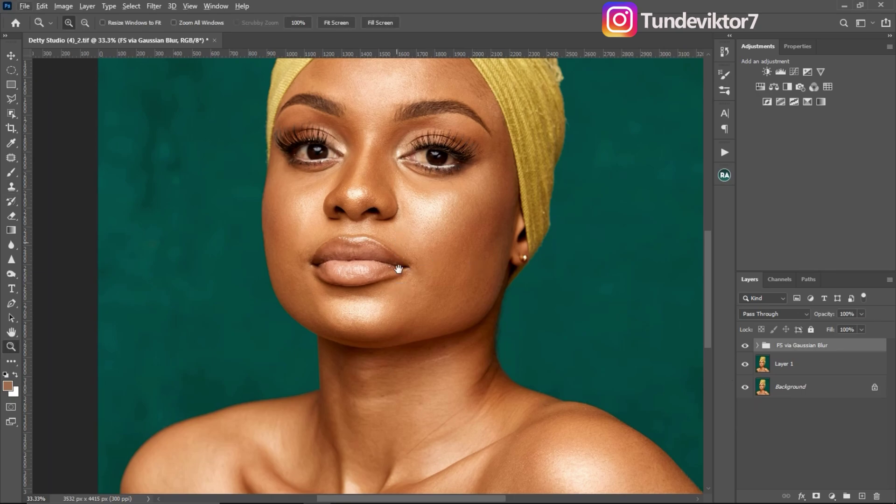
{"action": "left_click", "coordinate": [399, 269], "text": "alt"}
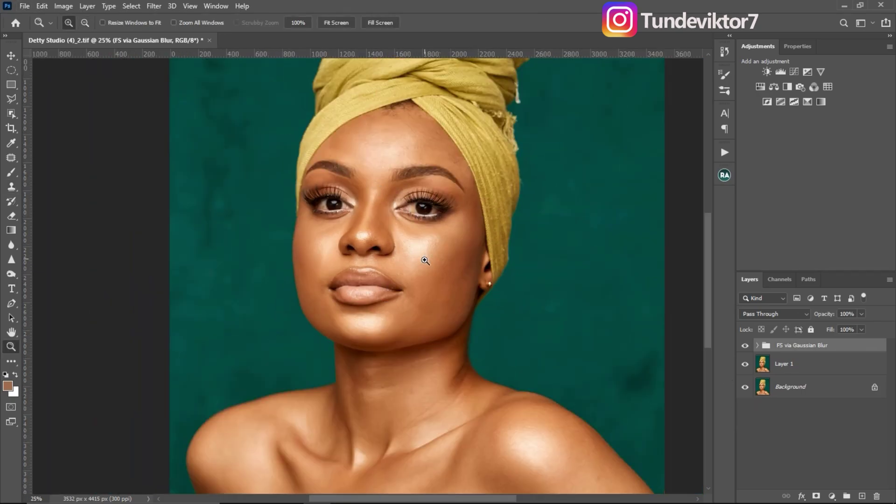
{"action": "left_click_drag", "start_coordinate": [432, 265], "coordinate": [462, 202]}
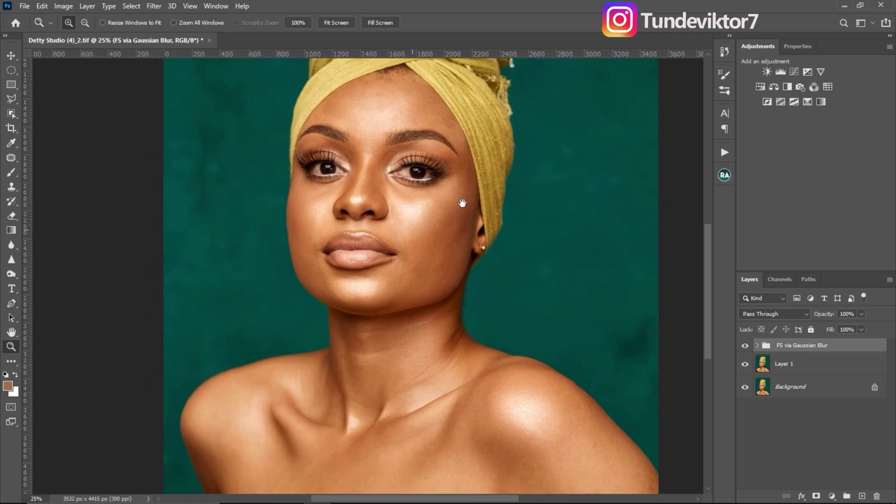
Run the Beauty Retouch frequency separation via Gaussian Blur with a blur radius of 11 pixels
{"action": "left_click", "coordinate": [725, 176]}
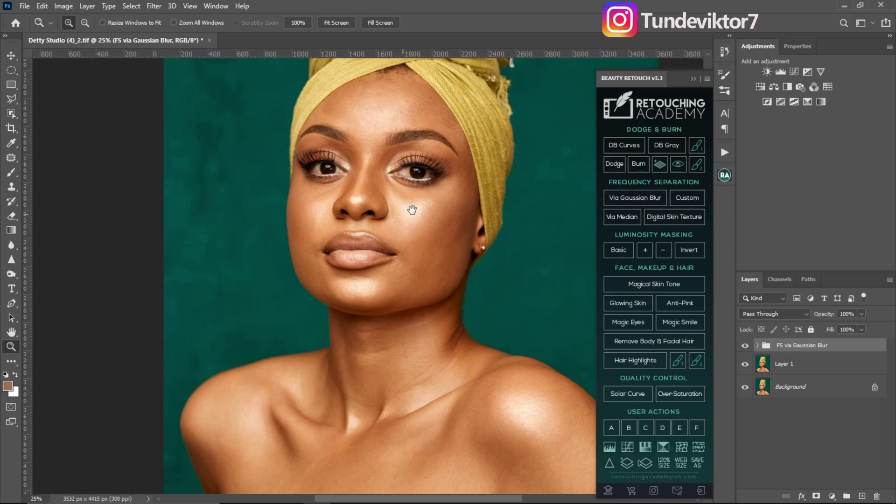
{"action": "scroll", "coordinate": [410, 206], "scroll_direction": "down", "scroll_amount": 2}
{"action": "left_click", "coordinate": [620, 197]}
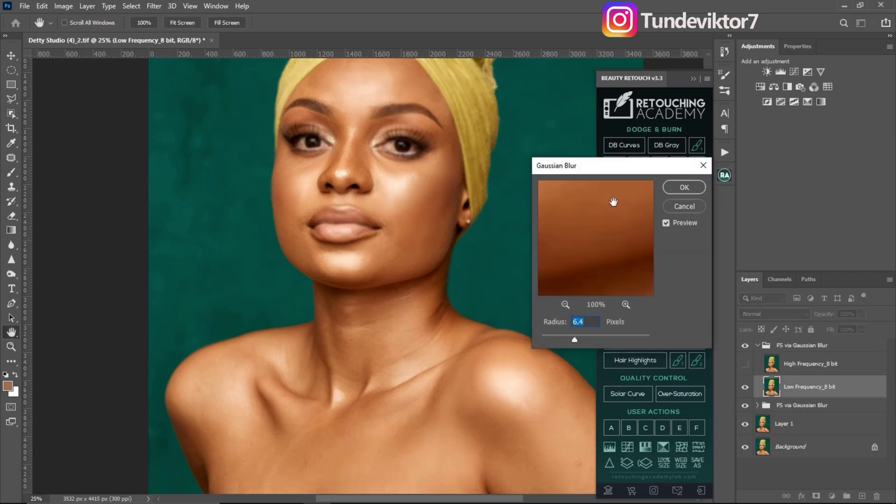
{"action": "scroll", "coordinate": [374, 192], "scroll_direction": "up", "scroll_amount": 4}
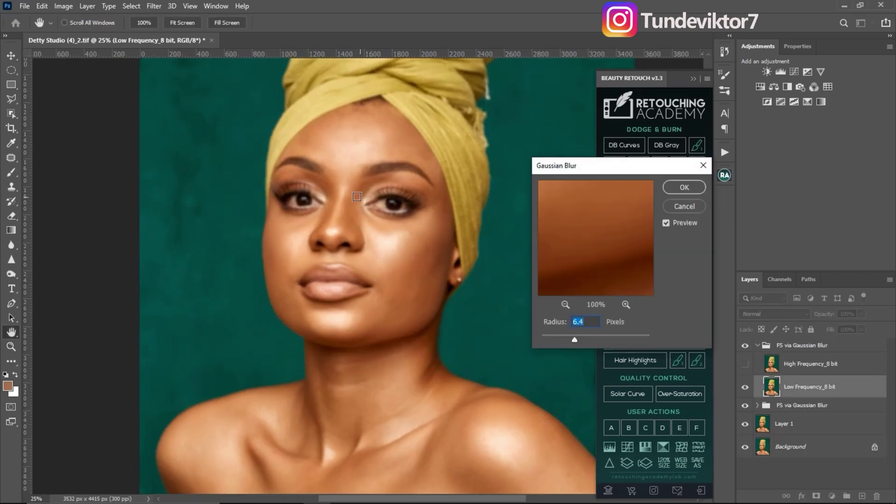
{"action": "scroll", "coordinate": [368, 225], "scroll_direction": "down", "scroll_amount": 4}
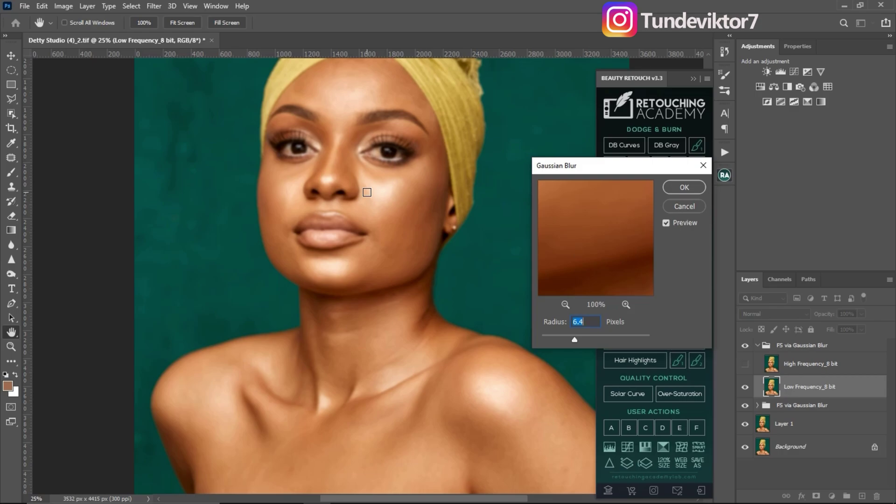
{"action": "type", "text": "11"}
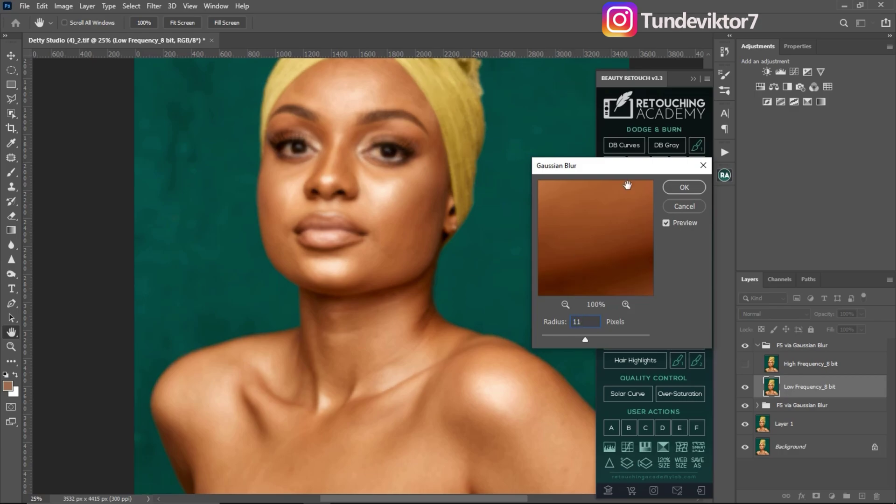
{"action": "left_click", "coordinate": [684, 187]}
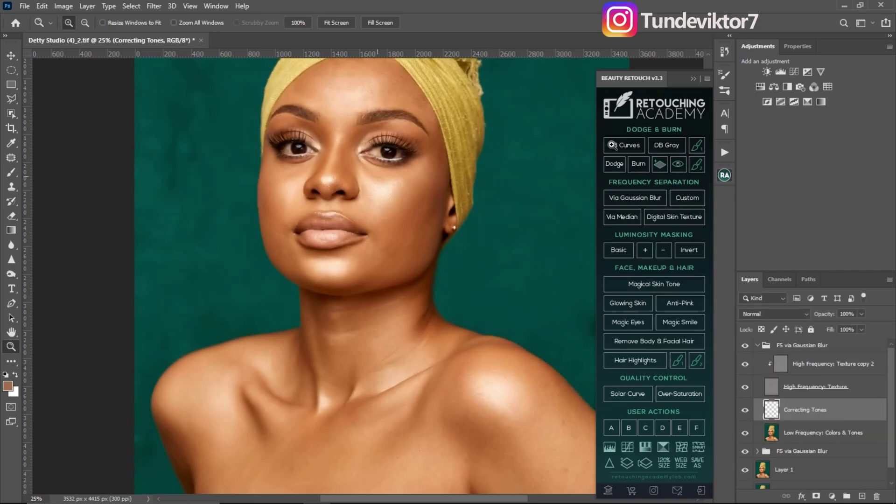
Activate the Mixer Brush tool for blending skin tones on the Correcting Tones layer
{"action": "left_click", "coordinate": [410, 184]}
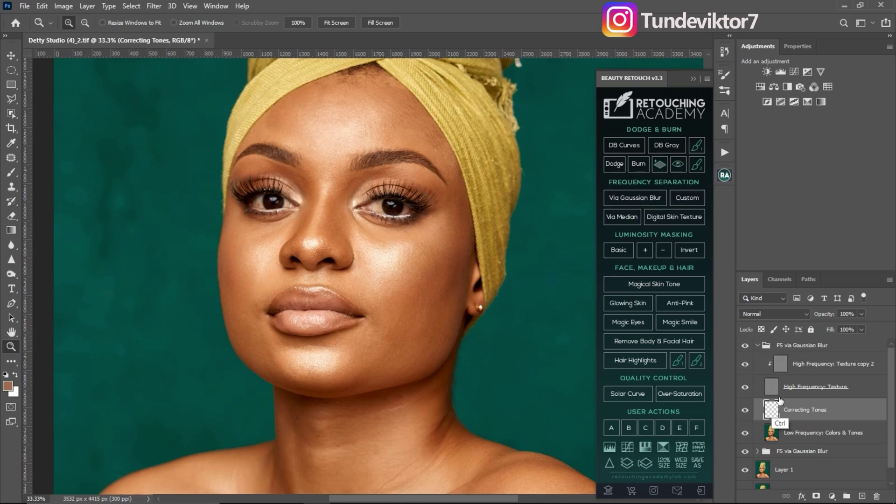
{"action": "scroll", "coordinate": [335, 187], "scroll_direction": "down", "scroll_amount": 2}
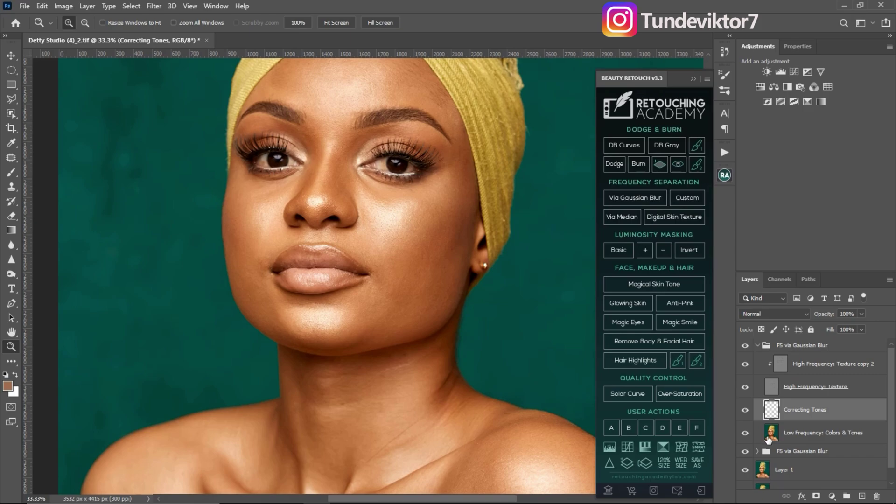
{"action": "left_click", "coordinate": [17, 172]}
{"action": "left_click", "coordinate": [55, 199]}
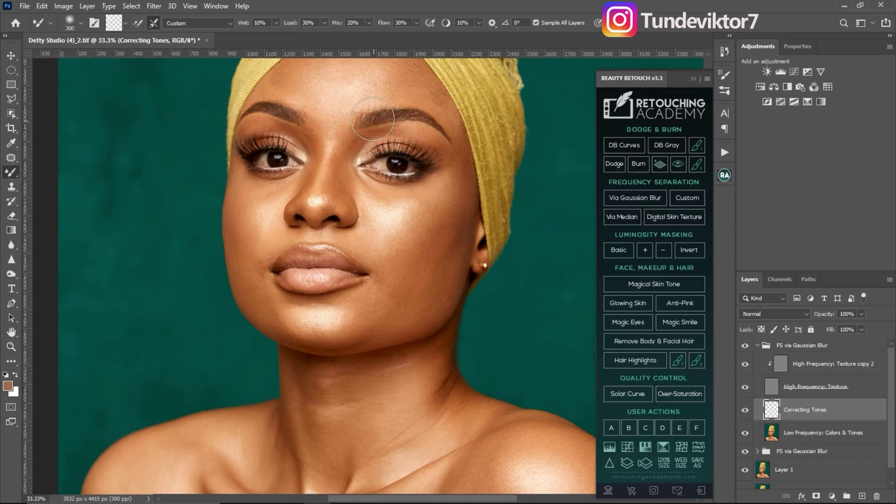
Try blending the cheek and nose with the Mixer Brush on the High Frequency: Texture copy 2 layer, and undo the strokes
{"action": "left_click", "coordinate": [780, 364]}
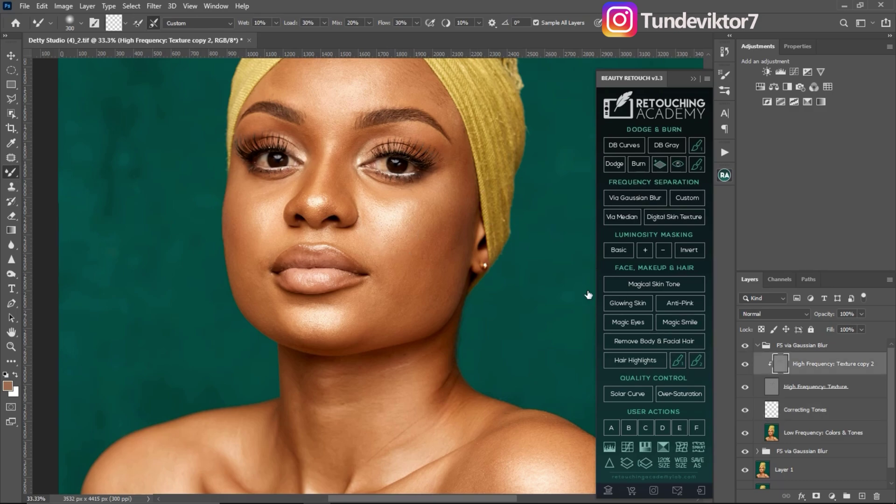
{"action": "mouse_move", "coordinate": [406, 210]}
{"action": "left_mouse_down"}
{"action": "mouse_move", "coordinate": [375, 217]}
{"action": "mouse_move", "coordinate": [421, 255]}
{"action": "mouse_move", "coordinate": [357, 220]}
{"action": "mouse_move", "coordinate": [425, 244]}
{"action": "mouse_move", "coordinate": [438, 217]}
{"action": "mouse_move", "coordinate": [377, 256]}
{"action": "left_mouse_up"}
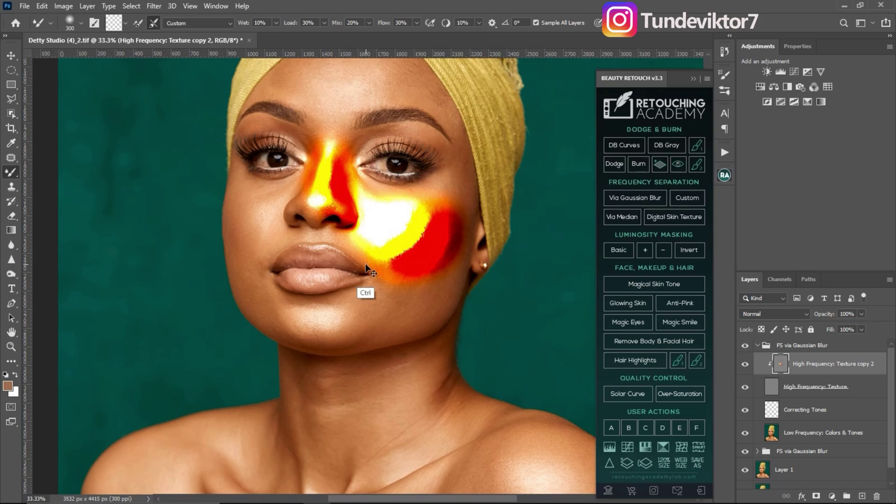
{"action": "key", "text": "ctrl+z"}
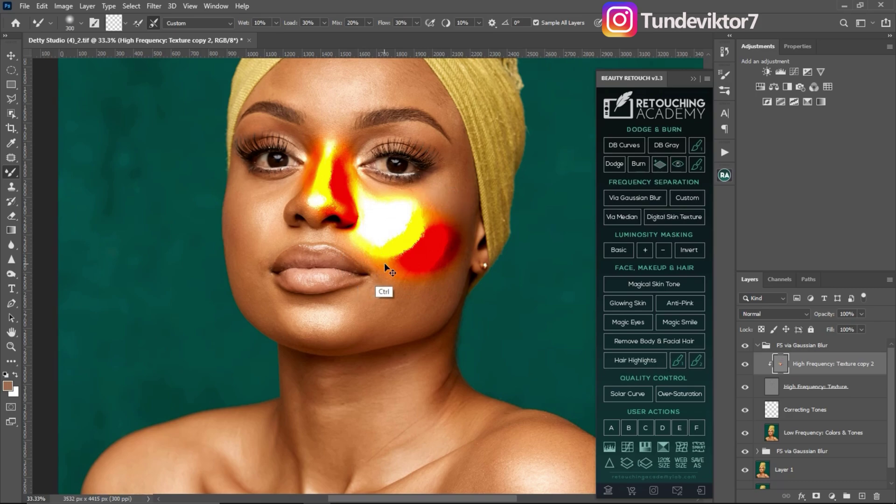
{"action": "key", "text": "ctrl+z"}
{"action": "key", "text": "ctrl+z"}
{"action": "key", "text": "ctrl+z"}
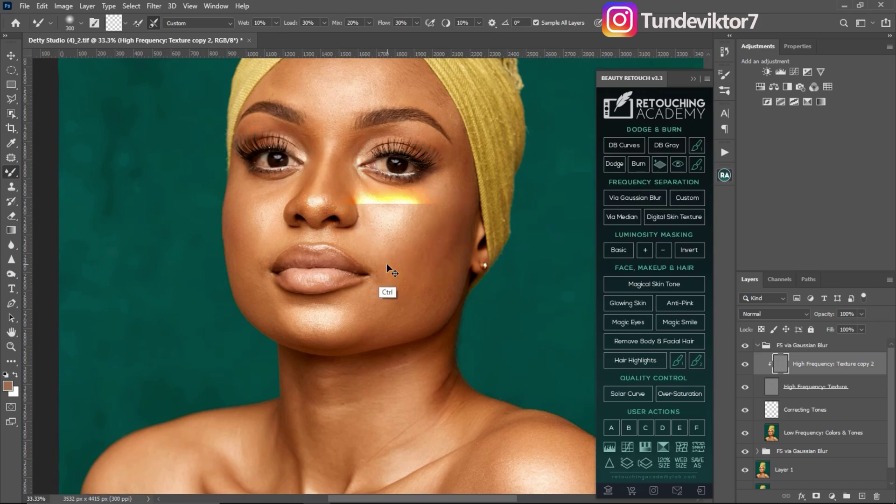
{"action": "key", "text": "ctrl+z"}
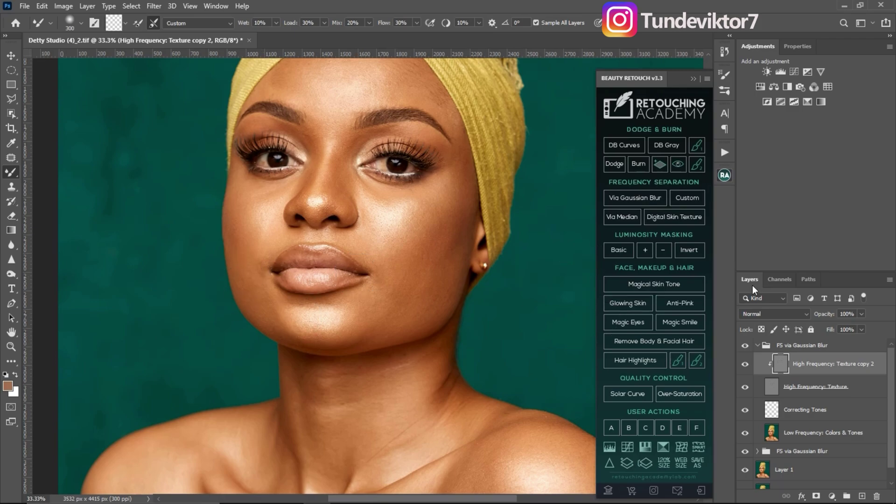
Configure the Mixer Brush with the Soft Round tip, a cleaned brush and the Custom blending preset
{"action": "left_click", "coordinate": [10, 172]}
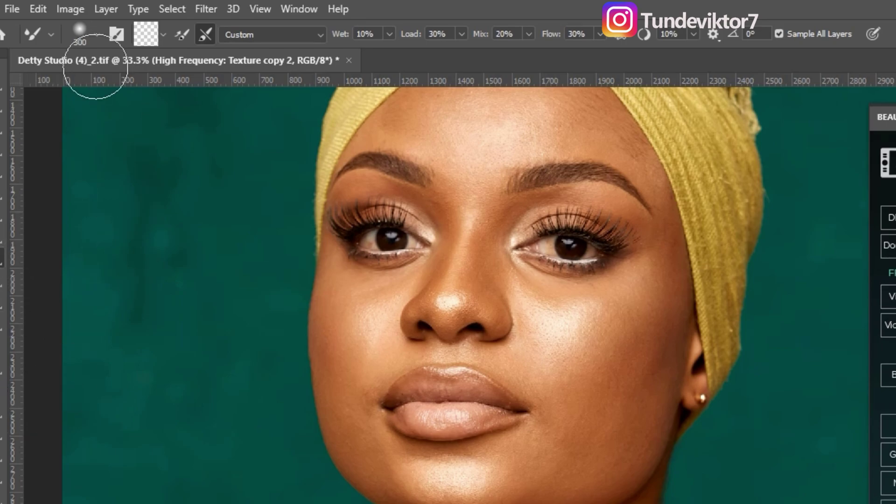
{"action": "left_click", "coordinate": [92, 36]}
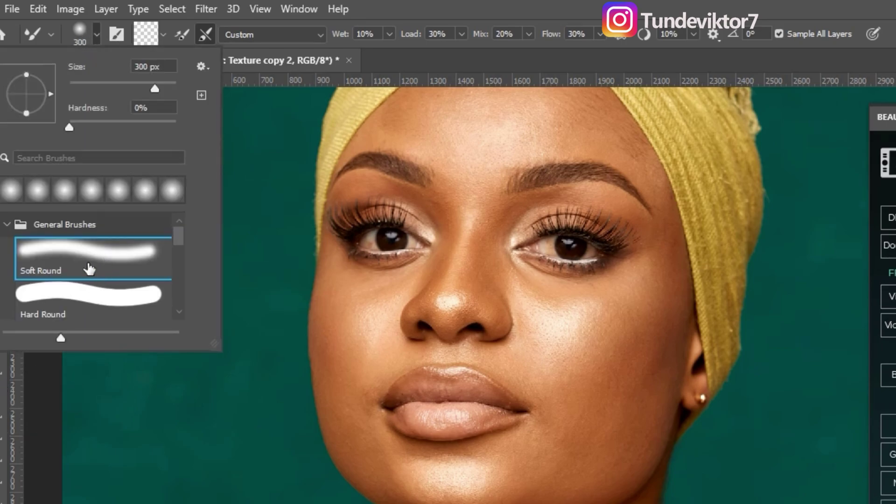
{"action": "left_click", "coordinate": [163, 35]}
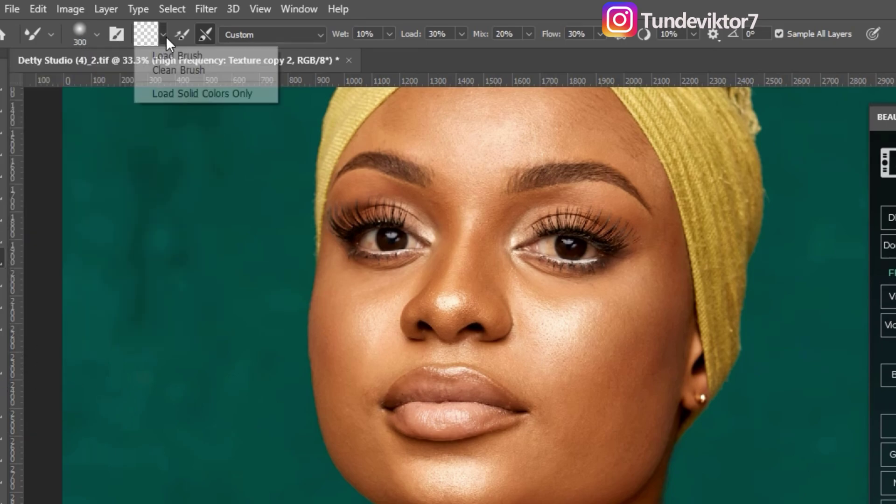
{"action": "left_click", "coordinate": [190, 69]}
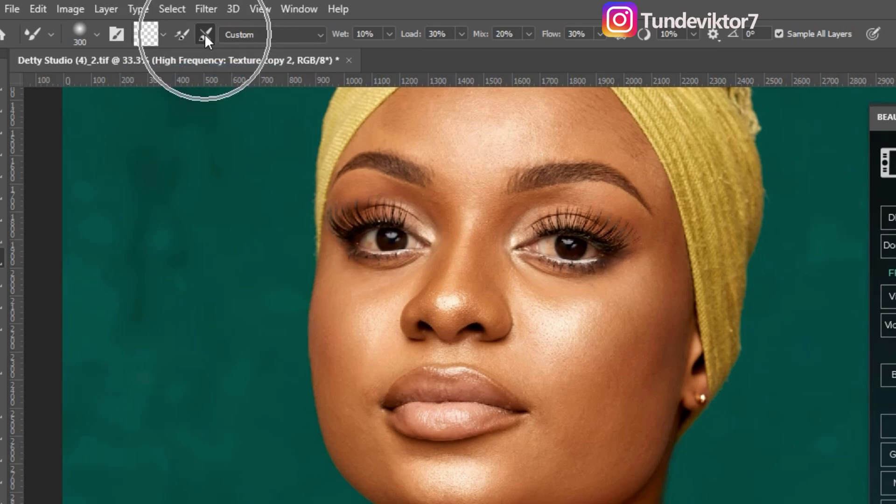
{"action": "left_click", "coordinate": [182, 34]}
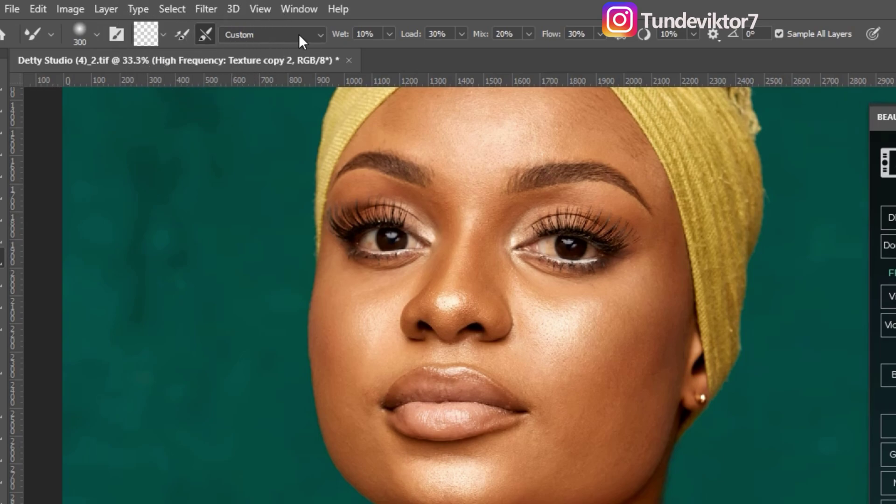
{"action": "left_click", "coordinate": [311, 34]}
{"action": "left_click", "coordinate": [301, 48]}
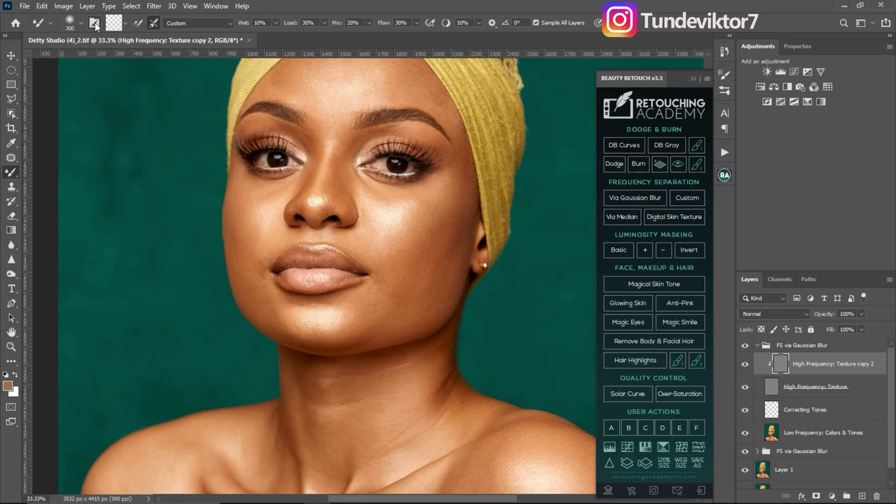
Enable Smoothing in the Brush Settings for the Mixer Brush and close the settings
{"action": "key", "text": "F5"}
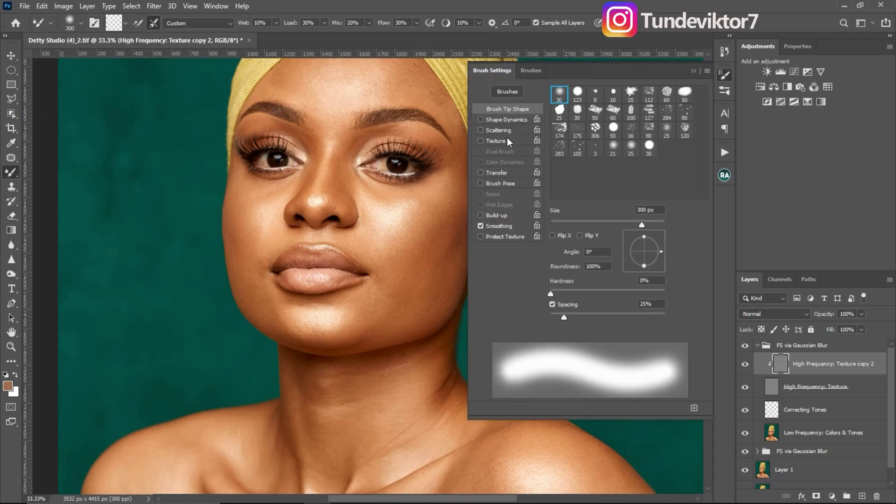
{"action": "left_click", "coordinate": [482, 228]}
{"action": "left_click", "coordinate": [482, 228]}
{"action": "left_click", "coordinate": [480, 226]}
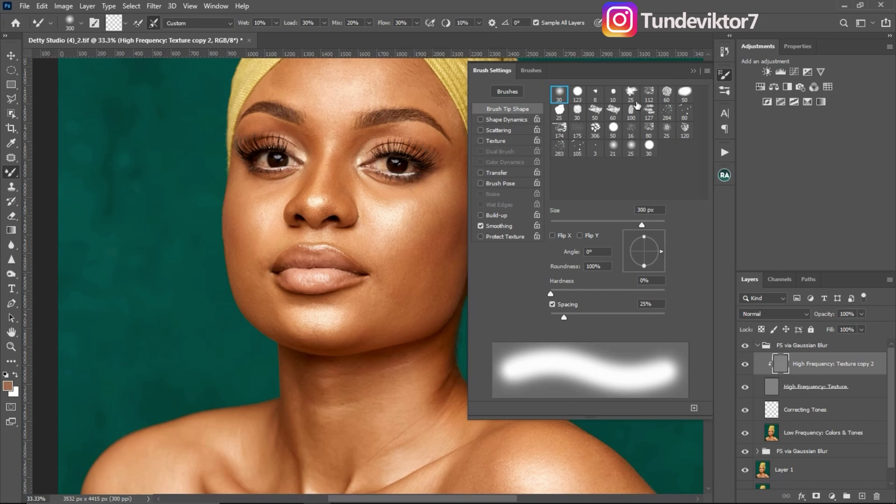
{"action": "left_click", "coordinate": [694, 71]}
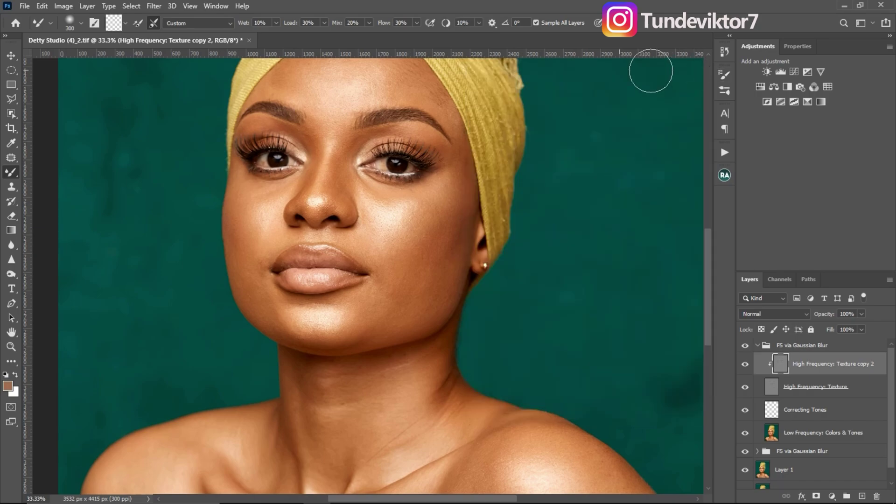
Review the brush tip and Smoothing options in the Mixer Brush's Brush Settings and close them
{"action": "left_click", "coordinate": [95, 23]}
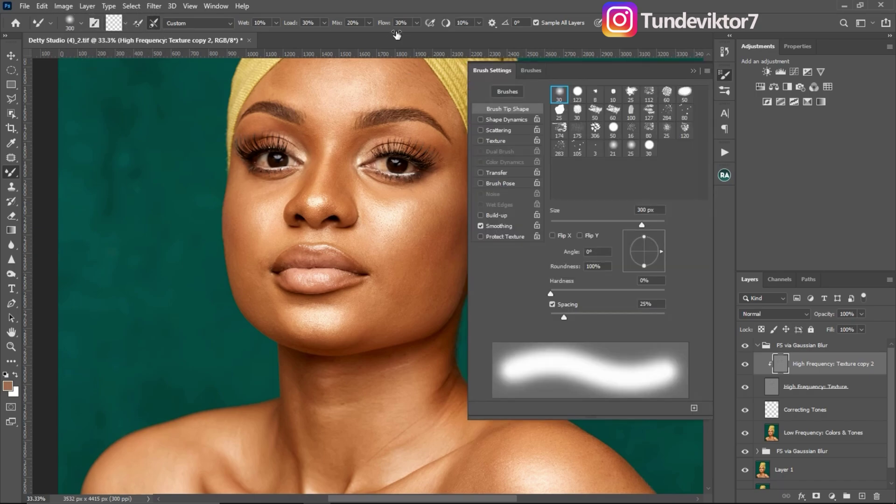
{"action": "left_click", "coordinate": [693, 72]}
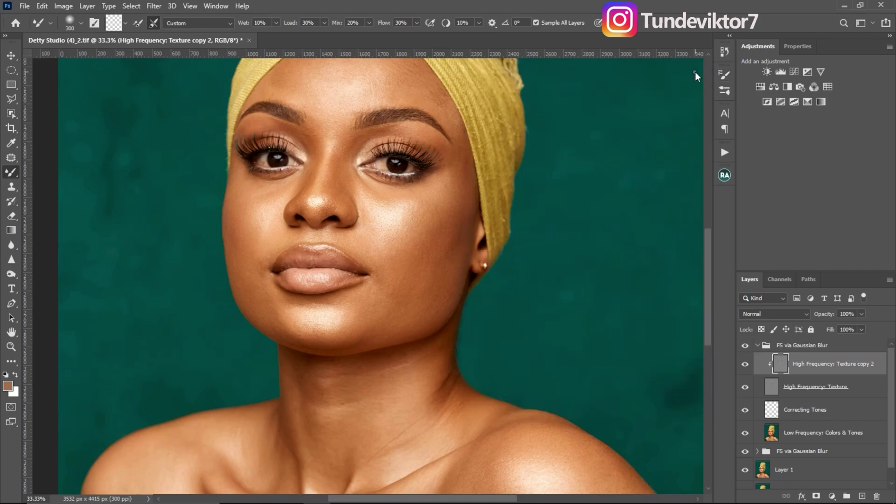
{"action": "left_click", "coordinate": [216, 6]}
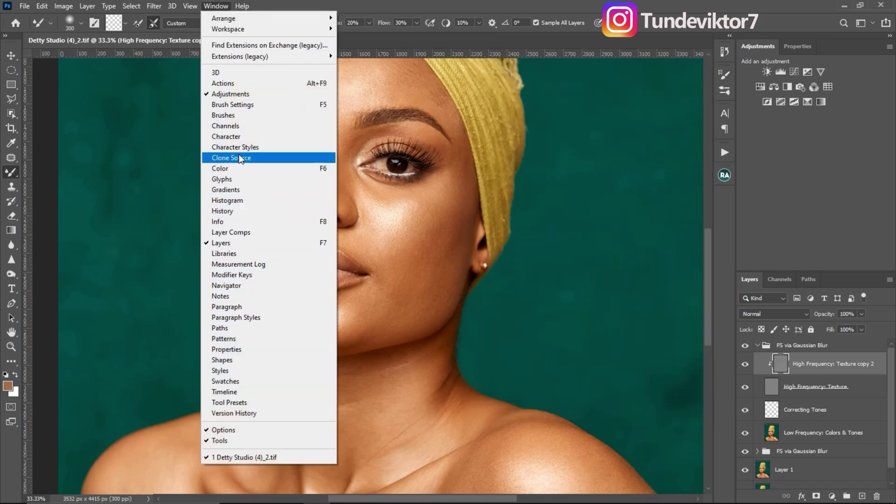
{"action": "left_click", "coordinate": [233, 104]}
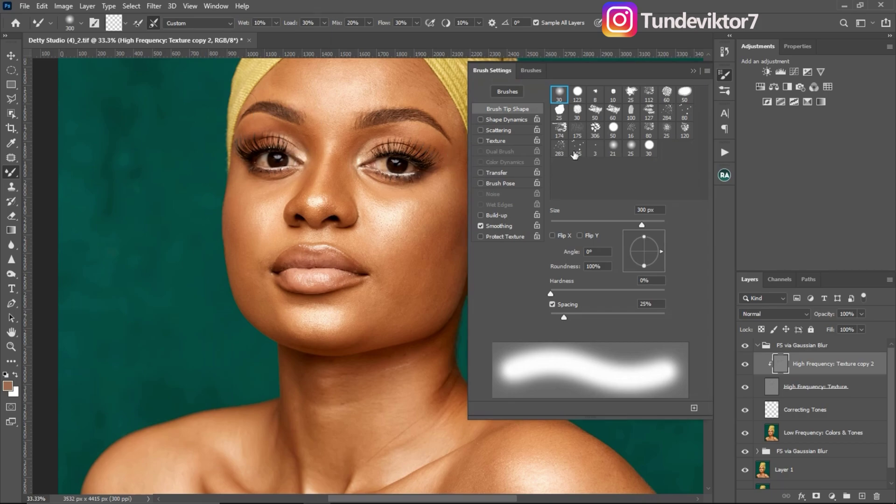
{"action": "left_click", "coordinate": [693, 73]}
Select the Correcting Tones layer and hide the High Frequency: Texture layer to expose the low-frequency tones
{"action": "mouse_move", "coordinate": [406, 185]}
{"action": "left_mouse_down"}
{"action": "mouse_move", "coordinate": [436, 210]}
{"action": "mouse_move", "coordinate": [441, 228]}
{"action": "left_mouse_up"}
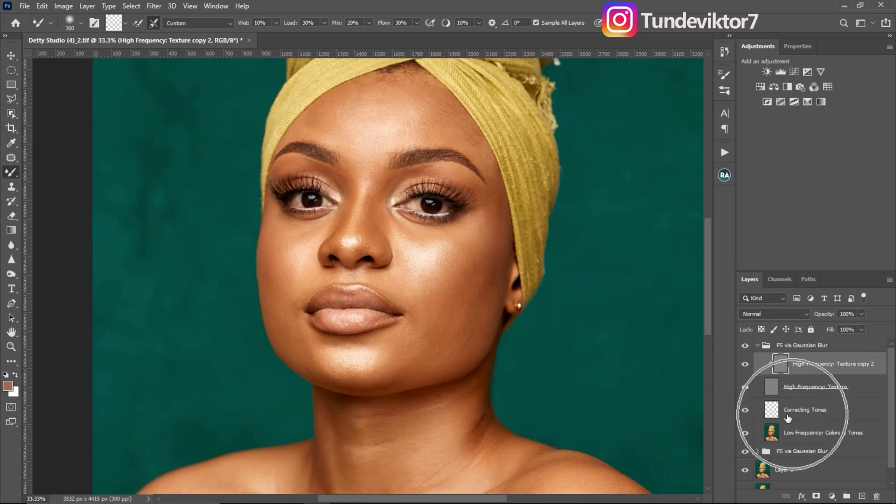
{"action": "left_click", "coordinate": [788, 418]}
{"action": "left_click", "coordinate": [774, 416]}
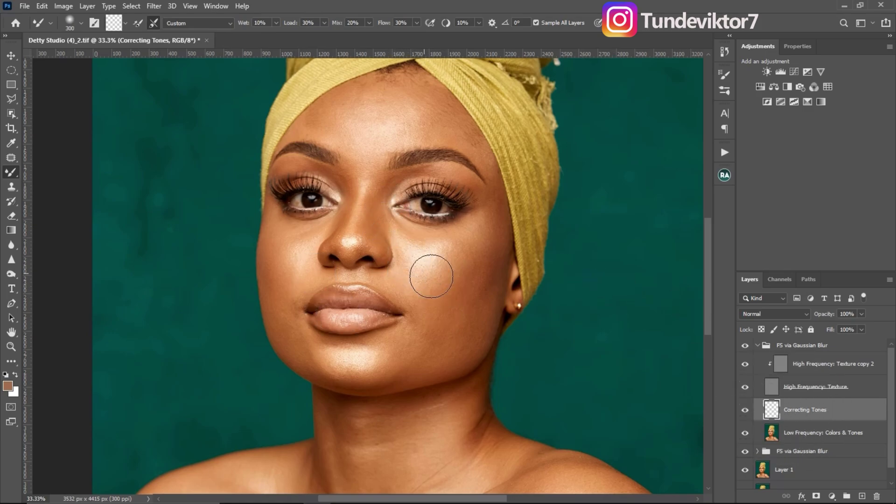
{"action": "left_click", "coordinate": [775, 410]}
{"action": "left_click", "coordinate": [746, 390]}
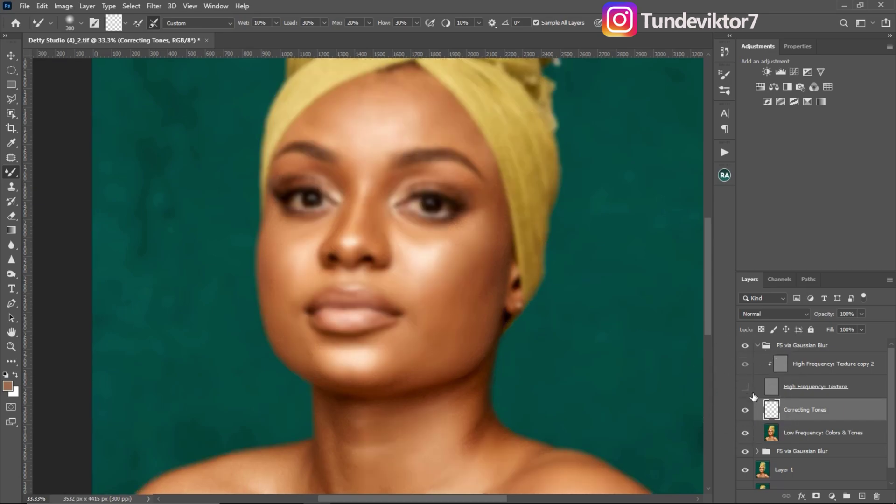
{"action": "mouse_move", "coordinate": [449, 301]}
{"action": "left_mouse_down"}
{"action": "mouse_move", "coordinate": [438, 257]}
{"action": "mouse_move", "coordinate": [410, 276]}
{"action": "mouse_move", "coordinate": [422, 282]}
{"action": "mouse_move", "coordinate": [383, 181]}
{"action": "left_mouse_up"}
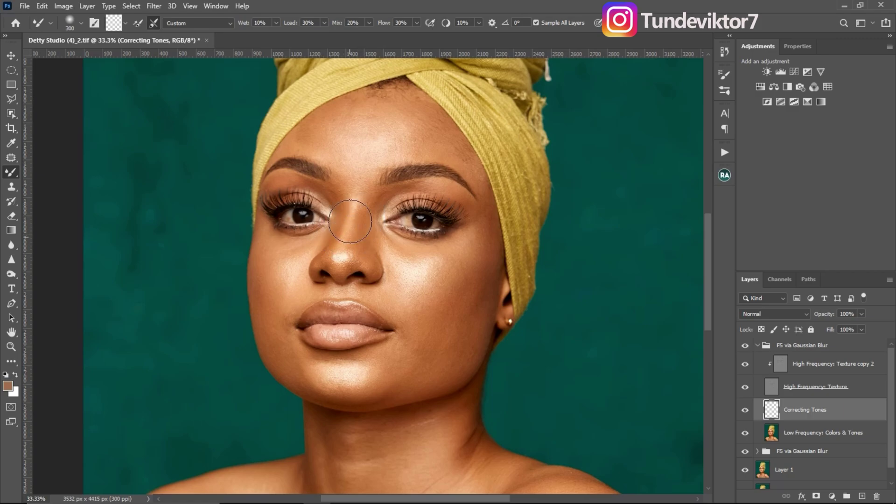
{"action": "left_click", "coordinate": [745, 387]}
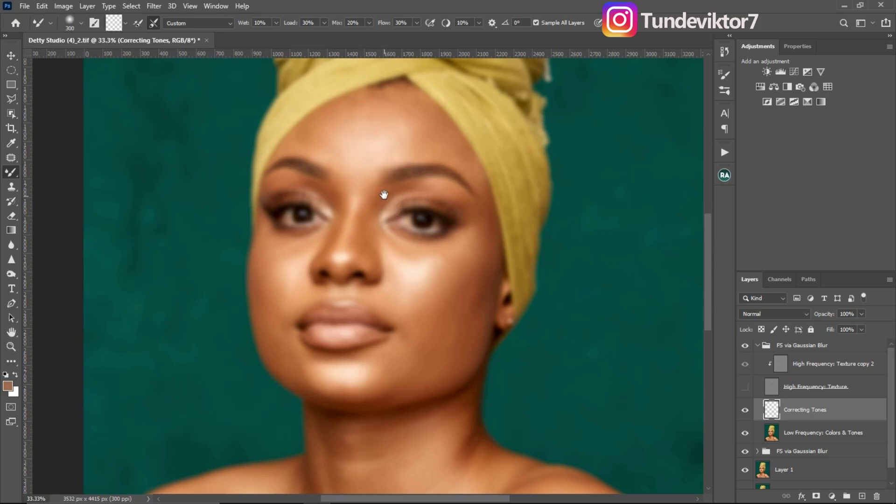
{"action": "left_click_drag", "start_coordinate": [384, 194], "coordinate": [371, 181]}
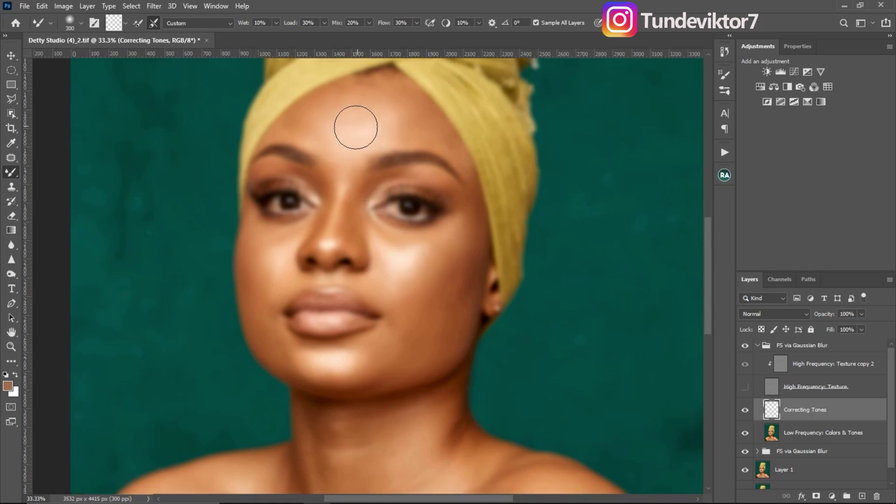
Try blending the forehead tones with the Mixer Brush on the Correcting Tones layer, using brush sizes up to 500 px
{"action": "mouse_move", "coordinate": [356, 127]}
{"action": "left_mouse_down"}
{"action": "mouse_move", "coordinate": [304, 125]}
{"action": "mouse_move", "coordinate": [347, 163]}
{"action": "mouse_move", "coordinate": [365, 122]}
{"action": "mouse_move", "coordinate": [391, 123]}
{"action": "mouse_move", "coordinate": [351, 139]}
{"action": "mouse_move", "coordinate": [365, 135]}
{"action": "mouse_move", "coordinate": [353, 152]}
{"action": "mouse_move", "coordinate": [350, 158]}
{"action": "left_mouse_up"}
{"action": "key", "text": "bracketleft"}
{"action": "key", "text": "bracketleft"}
{"action": "key", "text": "bracketleft"}
{"action": "left_click_drag", "start_coordinate": [340, 131], "coordinate": [342, 154]}
{"action": "mouse_move", "coordinate": [345, 116]}
{"action": "left_mouse_down"}
{"action": "mouse_move", "coordinate": [342, 124]}
{"action": "mouse_move", "coordinate": [398, 120]}
{"action": "mouse_move", "coordinate": [417, 134]}
{"action": "left_mouse_up"}
{"action": "key", "text": "bracketright"}
{"action": "key", "text": "bracketright"}
{"action": "key", "text": "bracketright"}
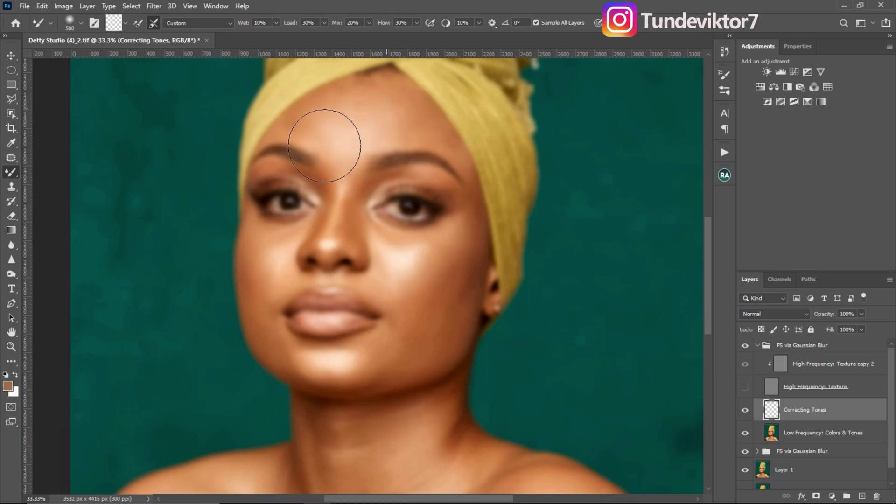
{"action": "key", "text": "bracketleft"}
{"action": "key", "text": "bracketleft"}
{"action": "key", "text": "bracketleft"}
{"action": "key", "text": "bracketleft"}
{"action": "key", "text": "bracketleft"}
{"action": "key", "text": "bracketleft"}
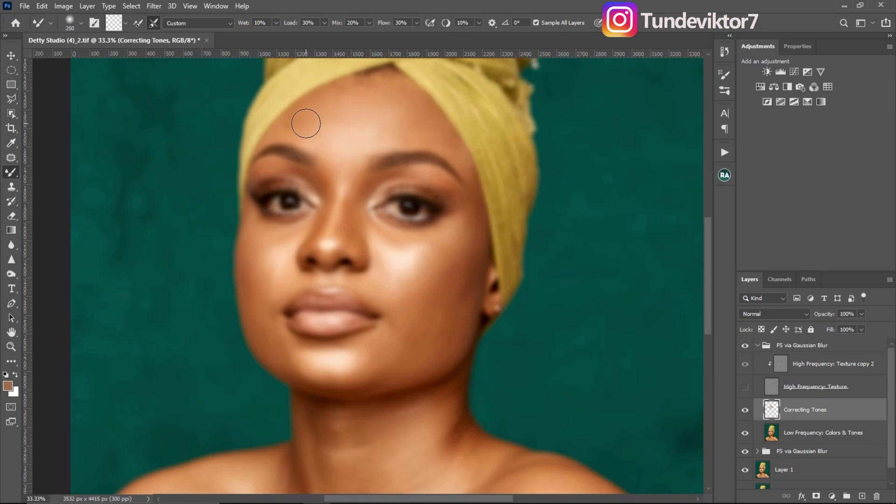
{"action": "key", "text": "bracketright"}
{"action": "key", "text": "bracketright"}
{"action": "key", "text": "bracketright"}
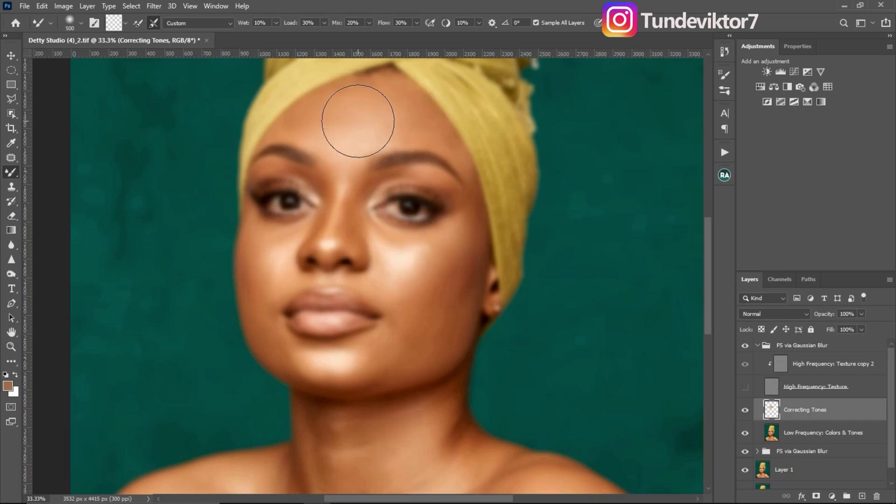
{"action": "key", "text": "bracketleft"}
{"action": "key", "text": "bracketleft"}
{"action": "key", "text": "bracketleft"}
{"action": "key", "text": "bracketleft"}
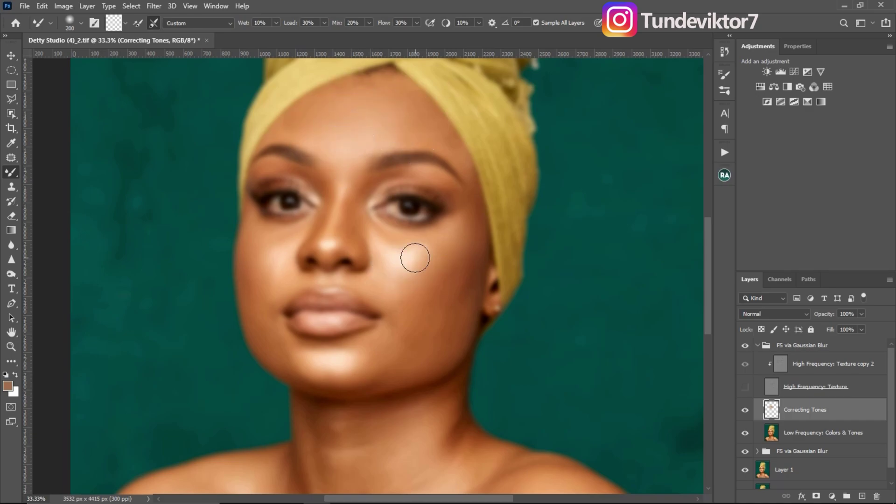
Try blending the cheek highlight on the earring side and the nose bridge with the Mixer Brush, varying the size between 500 and 150 px
{"action": "key", "text": "bracketright"}
{"action": "key", "text": "bracketright"}
{"action": "key", "text": "bracketright"}
{"action": "key", "text": "bracketright"}
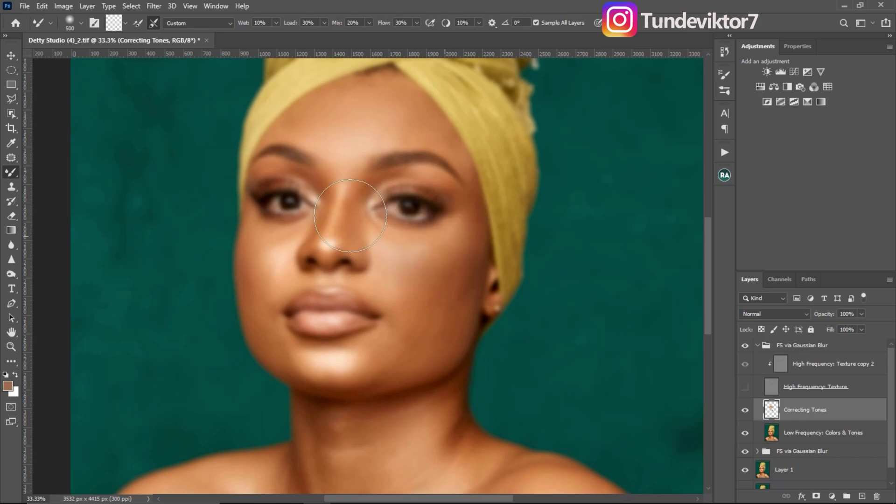
{"action": "key", "text": "bracketleft"}
{"action": "key", "text": "bracketleft"}
{"action": "key", "text": "bracketleft"}
{"action": "key", "text": "bracketleft"}
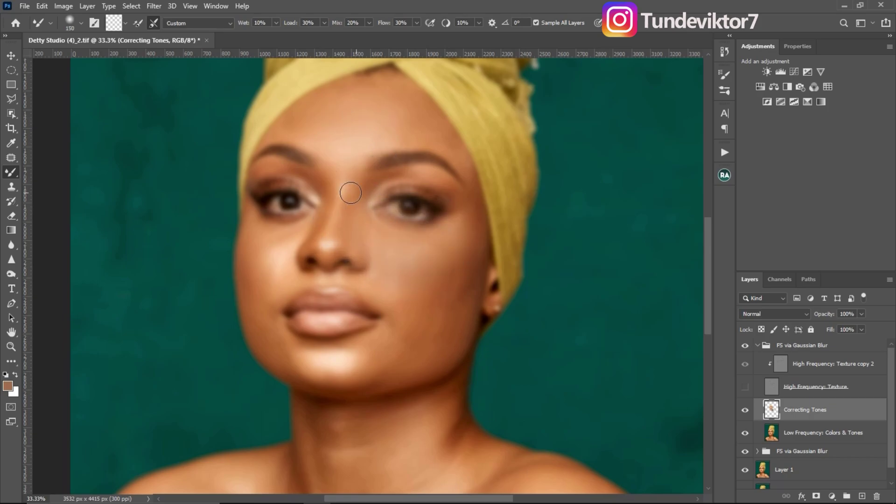
Show the High Frequency: Texture layer and toggle the Correcting Tones layer's visibility to compare the skin before and after blending
{"action": "left_click", "coordinate": [746, 388]}
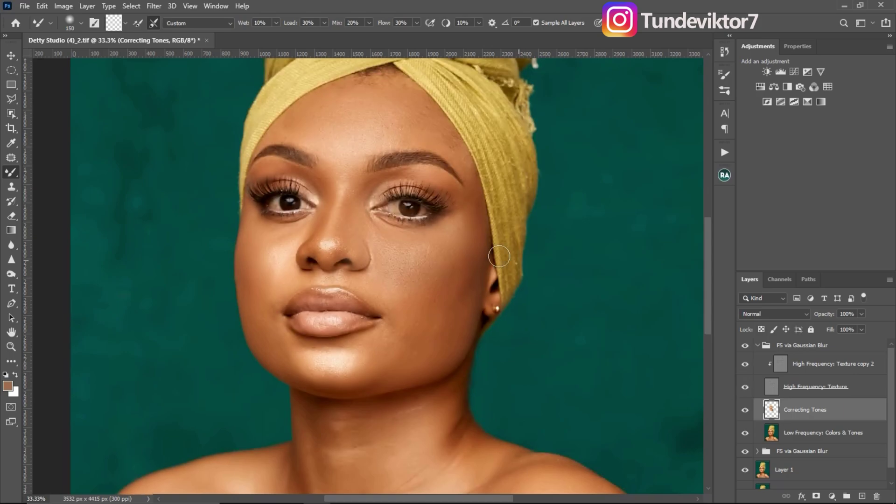
{"action": "left_click", "coordinate": [745, 410]}
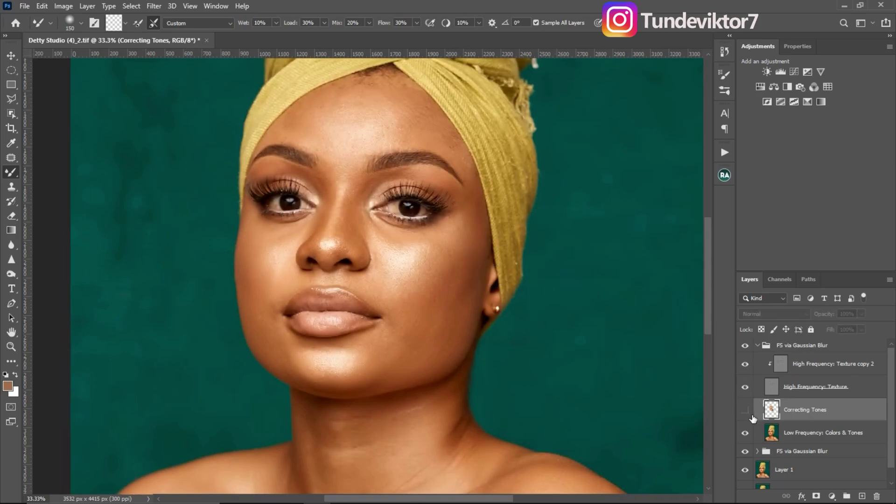
{"action": "left_click", "coordinate": [749, 413]}
{"action": "left_click", "coordinate": [750, 412]}
{"action": "left_click", "coordinate": [750, 413]}
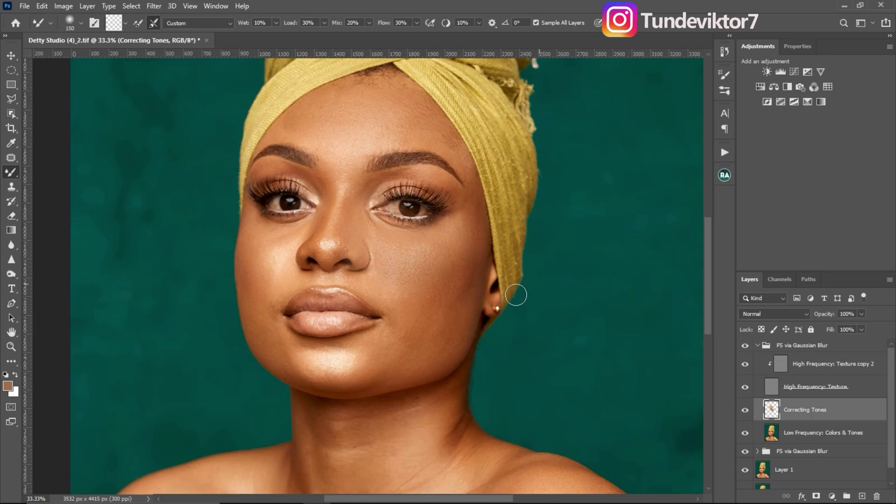
{"action": "left_click", "coordinate": [744, 414]}
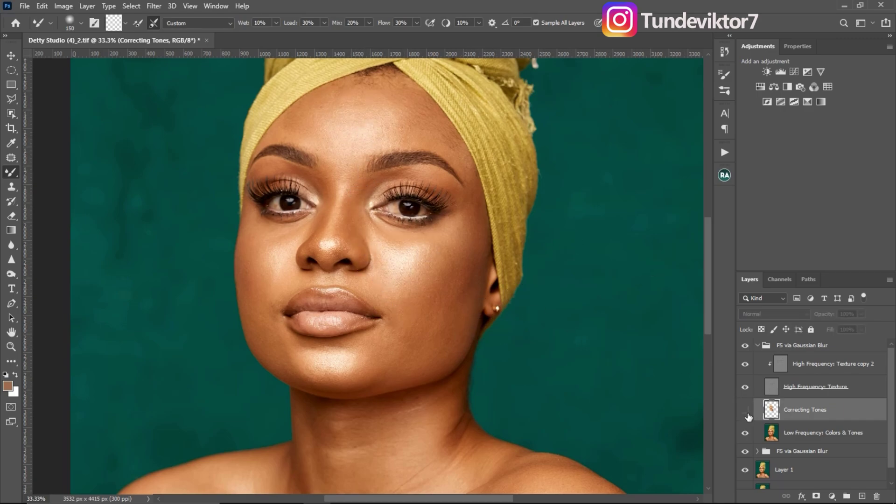
Replace the Correcting Tones layer with a new blank layer above Low Frequency: Colors & Tones, and hide the High Frequency: Texture layer
{"action": "left_click_drag", "start_coordinate": [824, 429], "coordinate": [876, 496]}
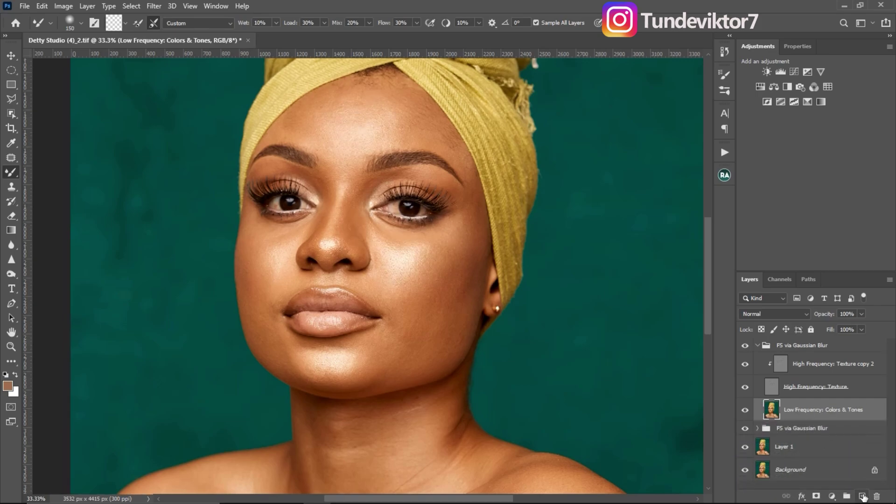
{"action": "left_click", "coordinate": [862, 496]}
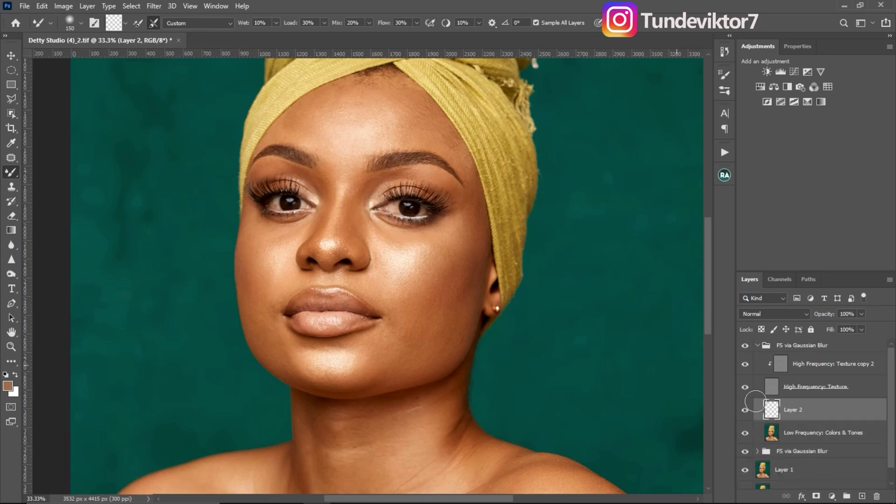
{"action": "left_click", "coordinate": [746, 388]}
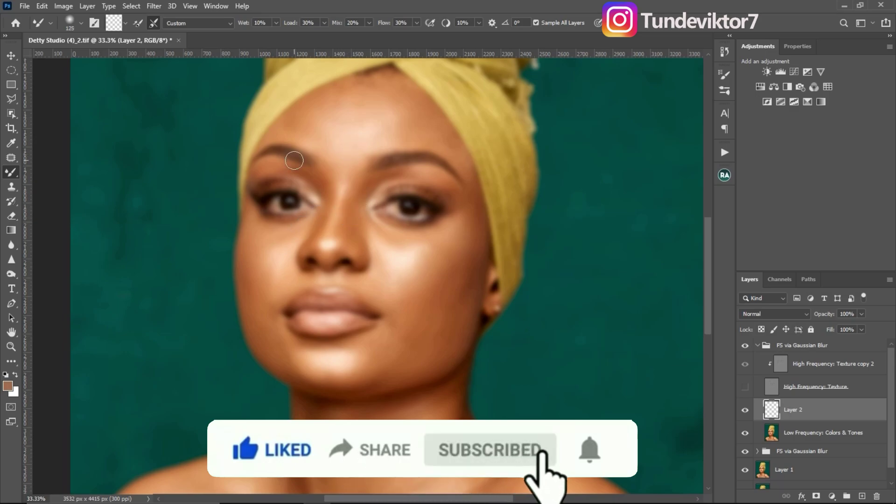
Blend the face's skin tones with the Mixer Brush on the new layer, varying the brush size by area, and restore the texture layer's visibility
{"action": "key", "text": "bracketright"}
{"action": "key", "text": "bracketright"}
{"action": "key", "text": "bracketright"}
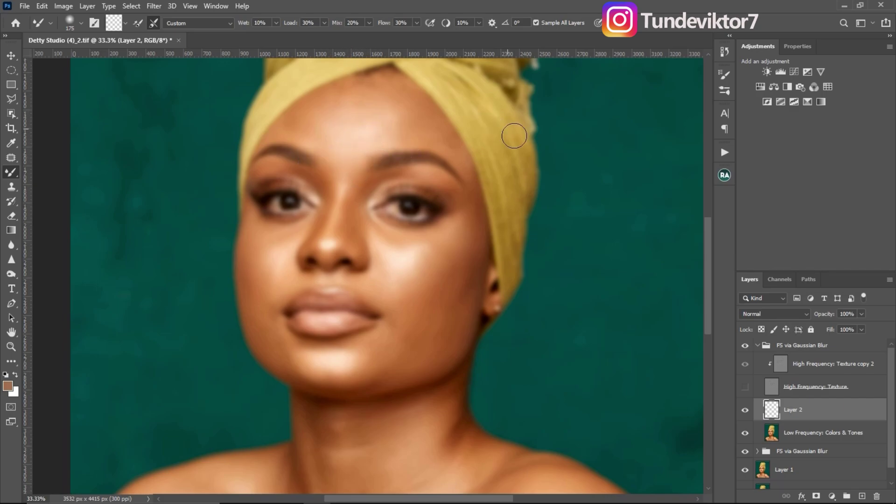
{"action": "key", "text": "bracketright"}
{"action": "key", "text": "bracketleft"}
{"action": "key", "text": "bracketleft"}
{"action": "key", "text": "bracketleft"}
{"action": "key", "text": "bracketleft"}
{"action": "key", "text": "bracketleft"}
{"action": "key", "text": "bracketright"}
{"action": "key", "text": "bracketright"}
{"action": "key", "text": "bracketright"}
{"action": "key", "text": "bracketright"}
{"action": "key", "text": "bracketleft"}
{"action": "key", "text": "bracketleft"}
{"action": "key", "text": "bracketright"}
{"action": "key", "text": "bracketright"}
{"action": "key", "text": "bracketleft"}
{"action": "key", "text": "bracketleft"}
{"action": "key", "text": "bracketleft"}
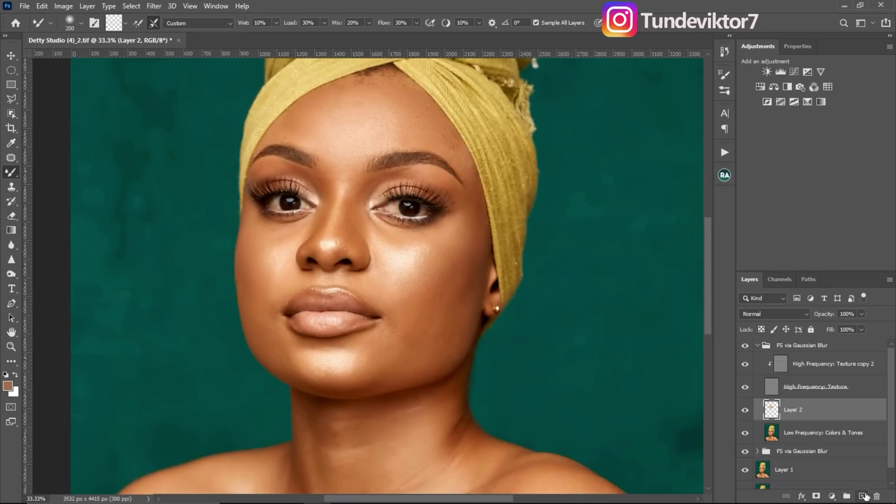
Add another blank layer above the blended one and set up the regular Brush tool with white as the foreground colour
{"action": "left_click", "coordinate": [864, 496]}
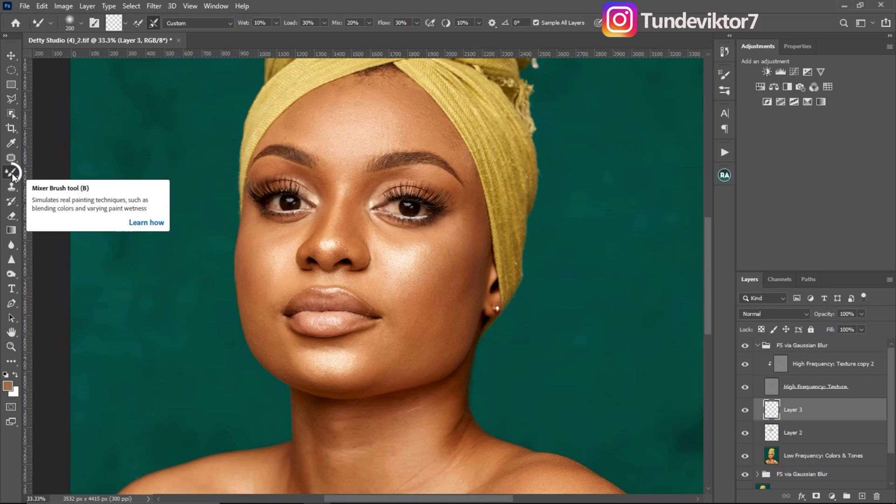
{"action": "key", "text": "shift+b"}
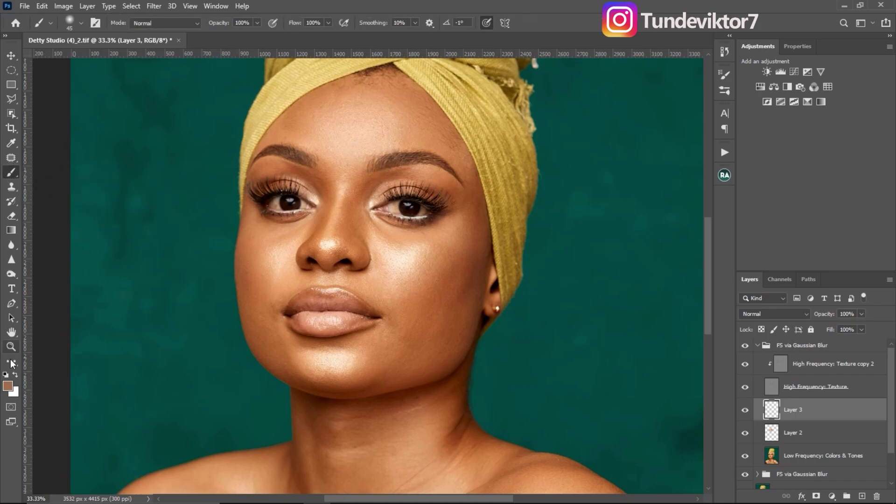
{"action": "left_click", "coordinate": [6, 374]}
{"action": "key", "text": "bracketleft"}
{"action": "left_click", "coordinate": [746, 411]}
{"action": "left_click", "coordinate": [745, 411]}
Paint white marks on both sides of the forehead along the headwrap, using brush sizes of 175 and 150 px
{"action": "key", "text": "bracketright"}
{"action": "key", "text": "bracketright"}
{"action": "key", "text": "bracketright"}
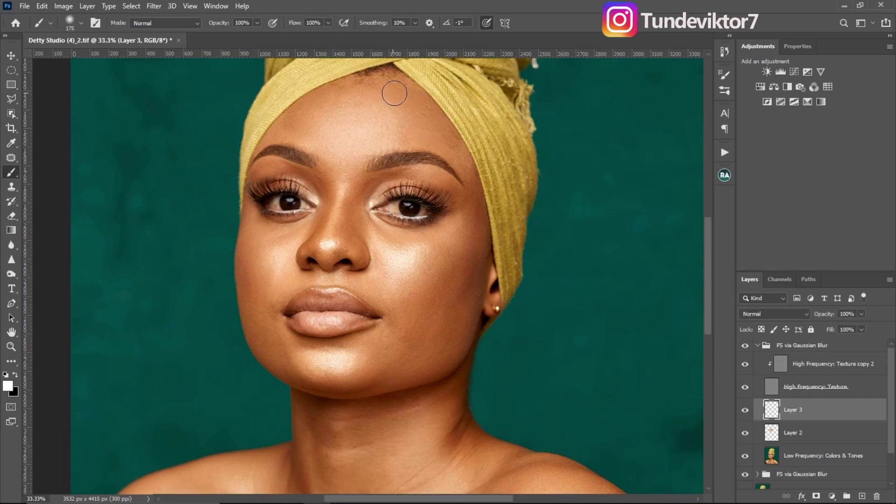
{"action": "left_click_drag", "start_coordinate": [394, 93], "coordinate": [447, 149]}
{"action": "key", "text": "bracketleft"}
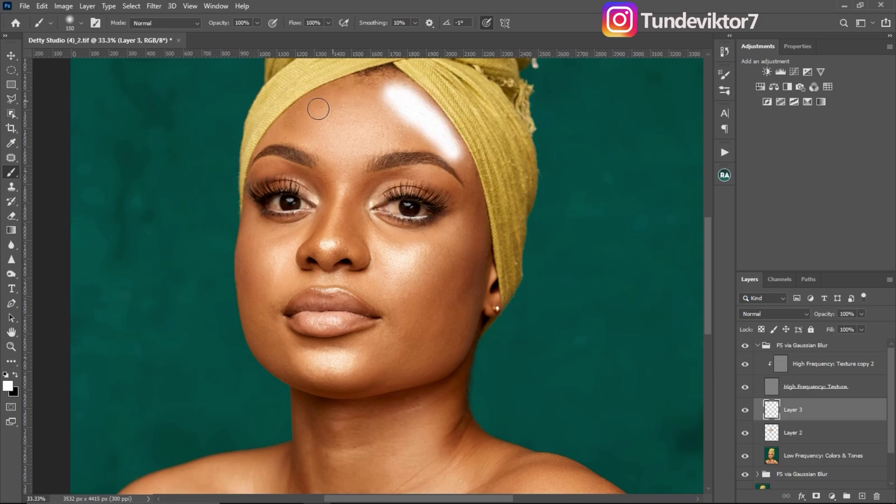
{"action": "mouse_move", "coordinate": [305, 108]}
{"action": "left_mouse_down"}
{"action": "mouse_move", "coordinate": [299, 126]}
{"action": "mouse_move", "coordinate": [305, 109]}
{"action": "mouse_move", "coordinate": [306, 121]}
{"action": "mouse_move", "coordinate": [287, 143]}
{"action": "left_mouse_up"}
Paint a large white patch over the centre of the forehead with a 400 px brush
{"action": "key", "text": "bracketright"}
{"action": "key", "text": "bracketright"}
{"action": "key", "text": "bracketright"}
{"action": "key", "text": "bracketright"}
{"action": "key", "text": "bracketright"}
{"action": "key", "text": "bracketright"}
{"action": "key", "text": "bracketright"}
{"action": "key", "text": "bracketright"}
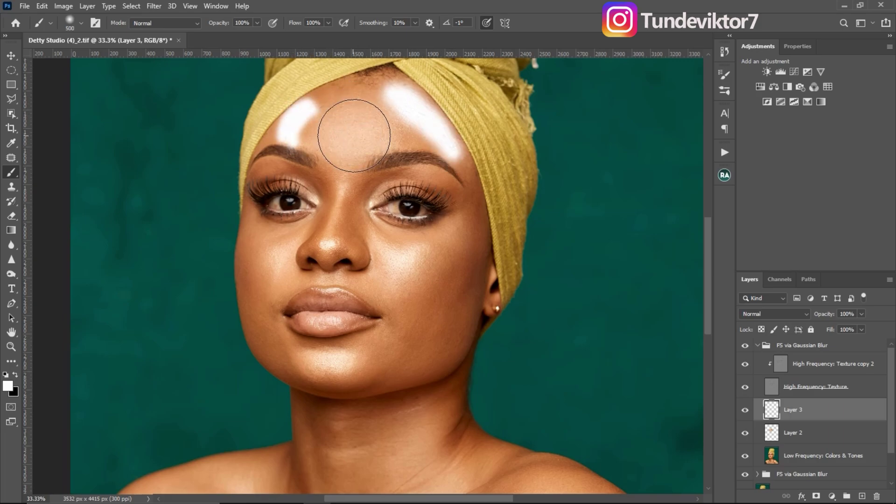
{"action": "key", "text": "bracketleft"}
{"action": "key", "text": "bracketleft"}
{"action": "mouse_move", "coordinate": [352, 134]}
{"action": "left_mouse_down"}
{"action": "mouse_move", "coordinate": [361, 123]}
{"action": "mouse_move", "coordinate": [344, 130]}
{"action": "mouse_move", "coordinate": [360, 156]}
{"action": "left_mouse_up"}
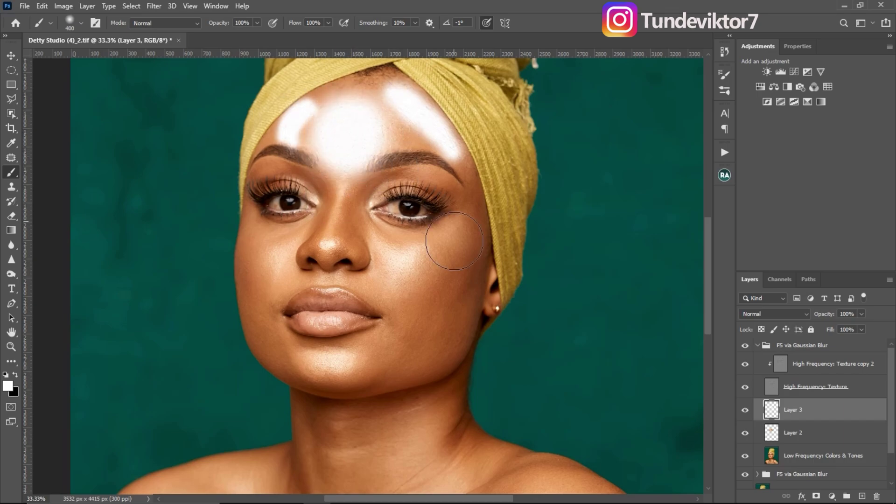
Paint white over the cheek on the earring side, from beside the nose out to the cheekbone and down toward the mouth
{"action": "key", "text": "bracketleft"}
{"action": "key", "text": "bracketleft"}
{"action": "key", "text": "bracketleft"}
{"action": "key", "text": "bracketleft"}
{"action": "mouse_move", "coordinate": [389, 257]}
{"action": "left_mouse_down"}
{"action": "mouse_move", "coordinate": [409, 258]}
{"action": "mouse_move", "coordinate": [379, 267]}
{"action": "left_mouse_up"}
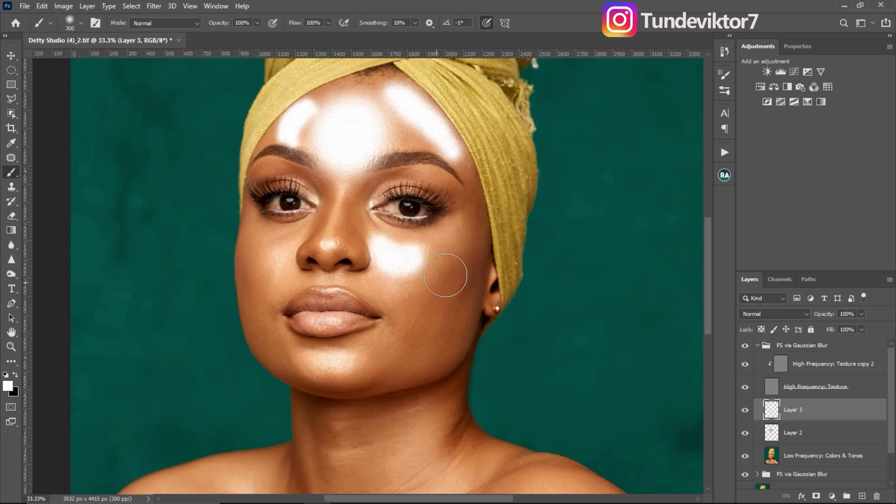
{"action": "key", "text": "bracketright"}
{"action": "mouse_move", "coordinate": [452, 262]}
{"action": "left_mouse_down"}
{"action": "mouse_move", "coordinate": [469, 238]}
{"action": "mouse_move", "coordinate": [452, 271]}
{"action": "mouse_move", "coordinate": [405, 293]}
{"action": "mouse_move", "coordinate": [409, 299]}
{"action": "left_mouse_up"}
Paint a white patch on the chin below the lips and white spots along the jawline with a smaller brush
{"action": "key", "text": "bracketleft"}
{"action": "key", "text": "bracketleft"}
{"action": "key", "text": "bracketleft"}
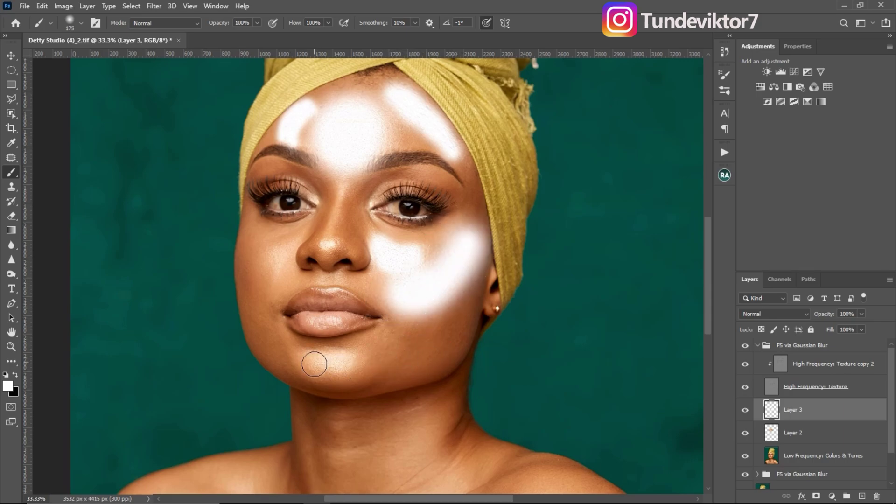
{"action": "key", "text": "bracketright"}
{"action": "key", "text": "bracketright"}
{"action": "key", "text": "bracketright"}
{"action": "left_click_drag", "start_coordinate": [326, 360], "coordinate": [350, 369]}
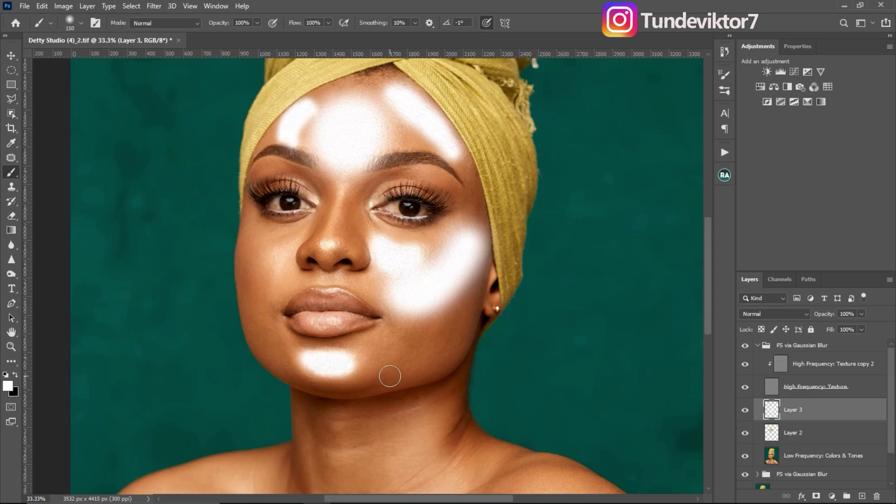
{"action": "left_click", "coordinate": [371, 379]}
{"action": "left_click", "coordinate": [320, 385]}
{"action": "left_click", "coordinate": [287, 364]}
{"action": "left_click", "coordinate": [276, 351]}
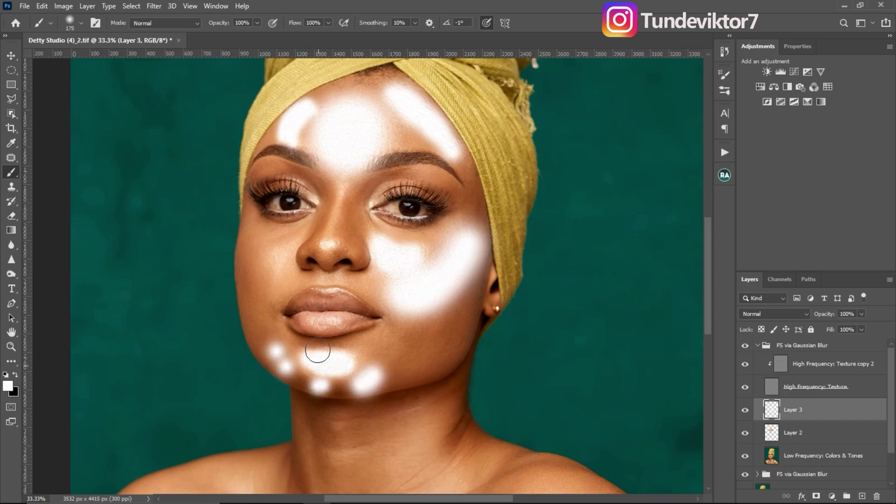
Paint white marks on the cheek opposite the earring side, and one on the nose bridge with a 100 px brush
{"action": "mouse_move", "coordinate": [284, 252]}
{"action": "left_mouse_down"}
{"action": "mouse_move", "coordinate": [270, 274]}
{"action": "mouse_move", "coordinate": [260, 244]}
{"action": "mouse_move", "coordinate": [275, 247]}
{"action": "left_mouse_up"}
{"action": "key", "text": "bracketleft"}
{"action": "key", "text": "bracketleft"}
{"action": "key", "text": "bracketleft"}
{"action": "left_click", "coordinate": [341, 214]}
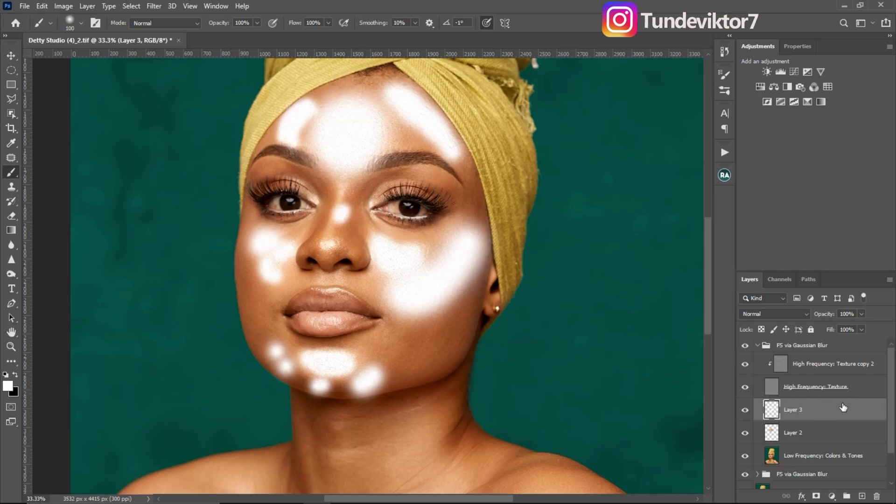
Delete Layer 3 with its white marks and hide the High Frequency: Texture layer to work on the blurred tones
{"action": "left_click_drag", "start_coordinate": [843, 408], "coordinate": [876, 496]}
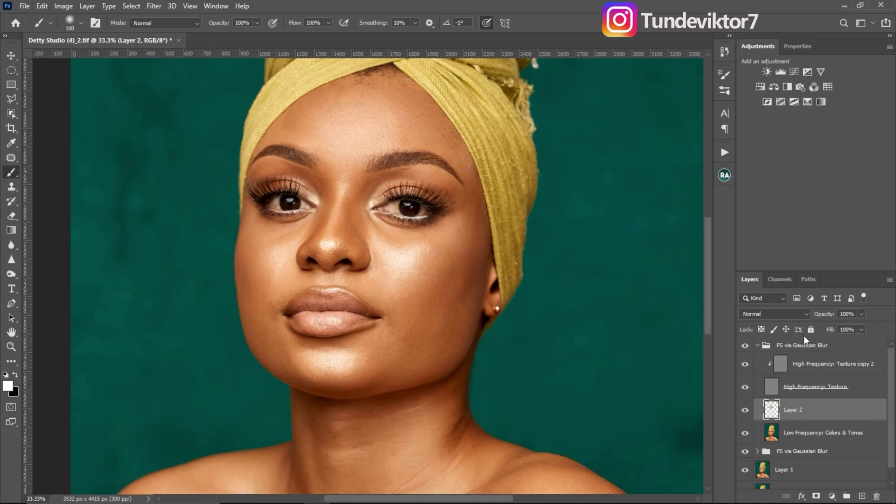
{"action": "left_click", "coordinate": [745, 364]}
{"action": "key", "text": "bracketright"}
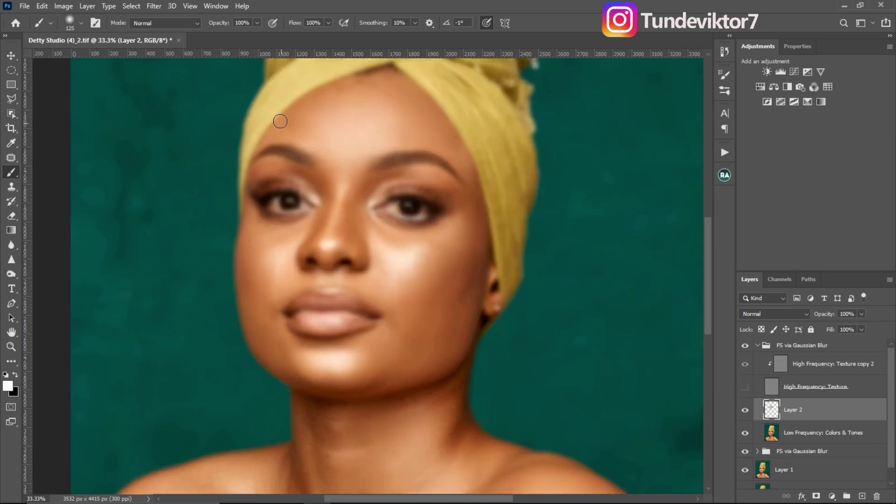
{"action": "key", "text": "bracketleft"}
{"action": "key", "text": "bracketleft"}
{"action": "key", "text": "bracketleft"}
{"action": "left_click", "coordinate": [323, 140]}
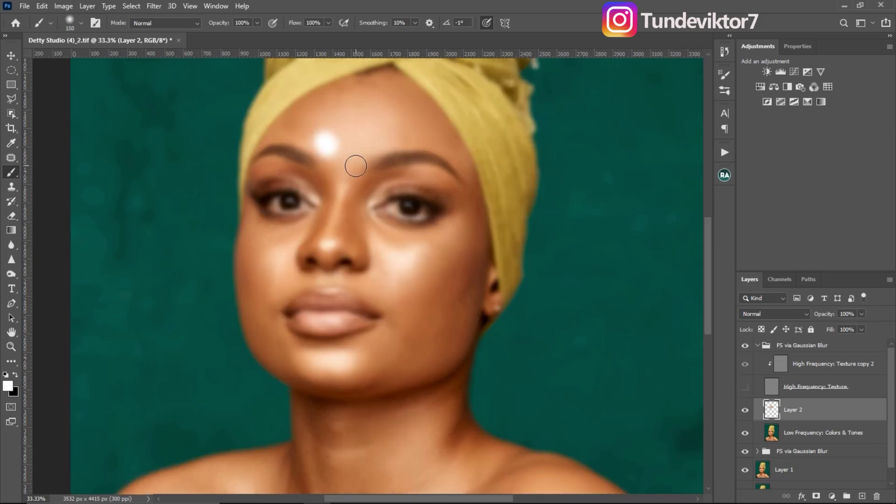
{"action": "key", "text": "ctrl+z"}
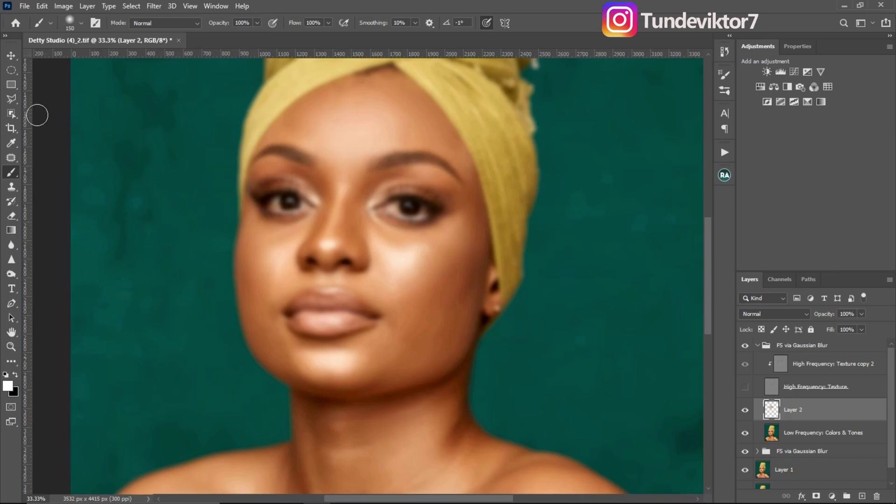
Switch to the Mixer Brush on Layer 2 and reduce it to about 90 px to blend the tones around the nose bridge
{"action": "key", "text": "shift+b"}
{"action": "key", "text": "shift+b"}
{"action": "key", "text": "shift+b"}
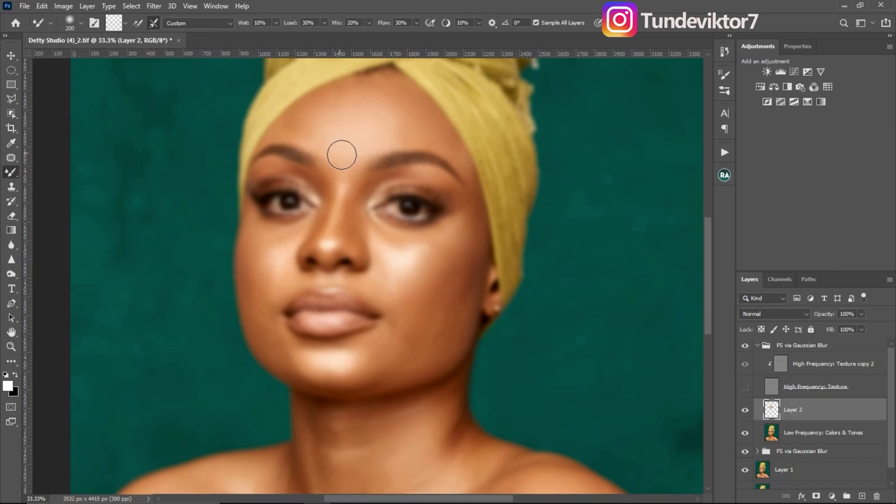
{"action": "key", "text": "bracketleft"}
{"action": "key", "text": "bracketleft"}
{"action": "key", "text": "bracketleft"}
{"action": "key", "text": "bracketleft"}
{"action": "key", "text": "bracketleft"}
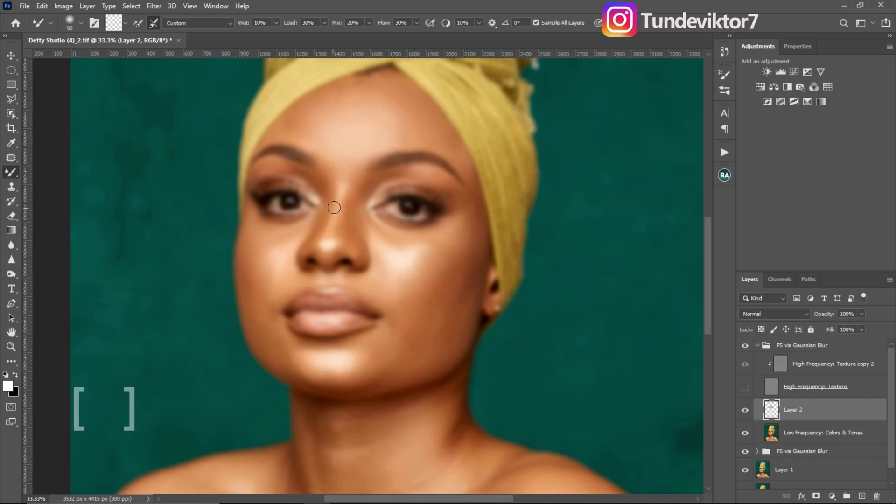
{"action": "key", "text": "bracketleft"}
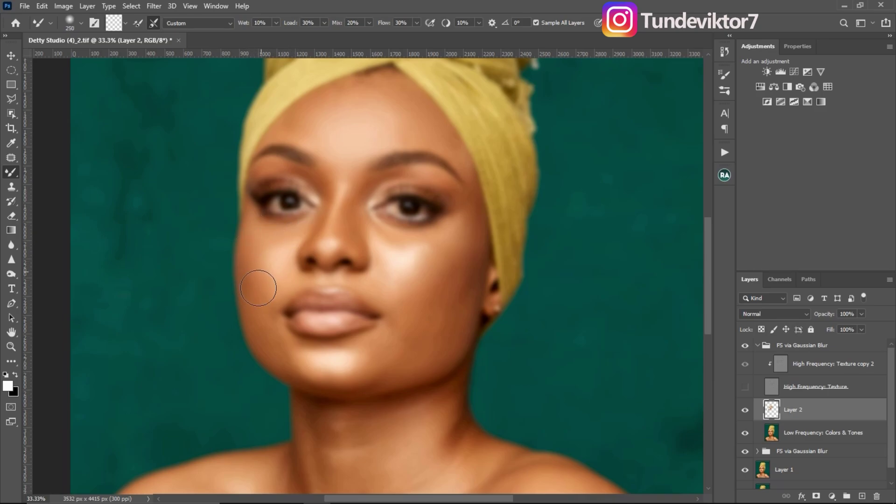
Blend the skin on the cheeks, chin and beside the mouth with a Mixer Brush of about 250 px
{"action": "key", "text": "bracketright"}
{"action": "key", "text": "bracketright"}
{"action": "key", "text": "bracketright"}
{"action": "key", "text": "bracketleft"}
{"action": "left_click_drag", "start_coordinate": [350, 360], "coordinate": [392, 304]}
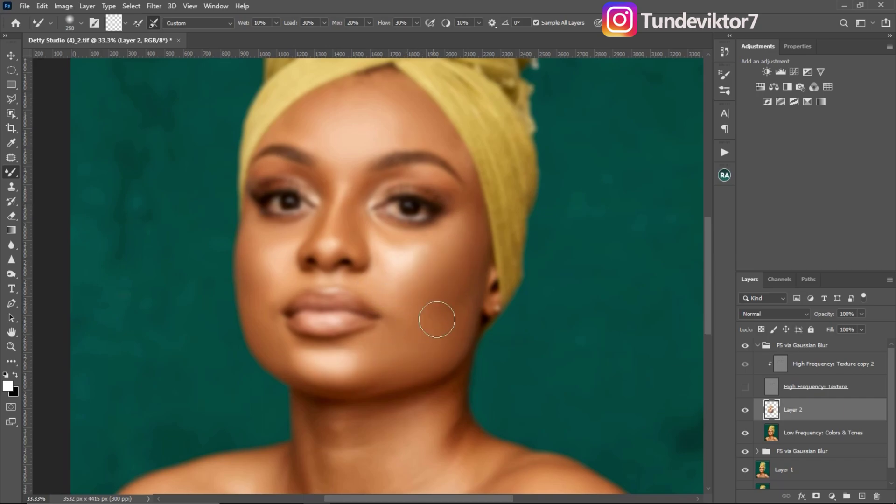
Blend the remaining facial tones with varying Mixer Brush sizes, ending at 200 px, and show the texture layers again
{"action": "key", "text": "bracketleft"}
{"action": "key", "text": "bracketleft"}
{"action": "key", "text": "bracketleft"}
{"action": "key", "text": "bracketleft"}
{"action": "key", "text": "bracketright"}
{"action": "key", "text": "bracketleft"}
{"action": "key", "text": "bracketleft"}
{"action": "key", "text": "bracketleft"}
{"action": "key", "text": "bracketleft"}
{"action": "key", "text": "bracketleft"}
{"action": "key", "text": "bracketleft"}
{"action": "key", "text": "bracketleft"}
{"action": "key", "text": "bracketleft"}
{"action": "key", "text": "bracketleft"}
{"action": "key", "text": "bracketright"}
{"action": "key", "text": "bracketright"}
{"action": "key", "text": "bracketright"}
{"action": "key", "text": "bracketright"}
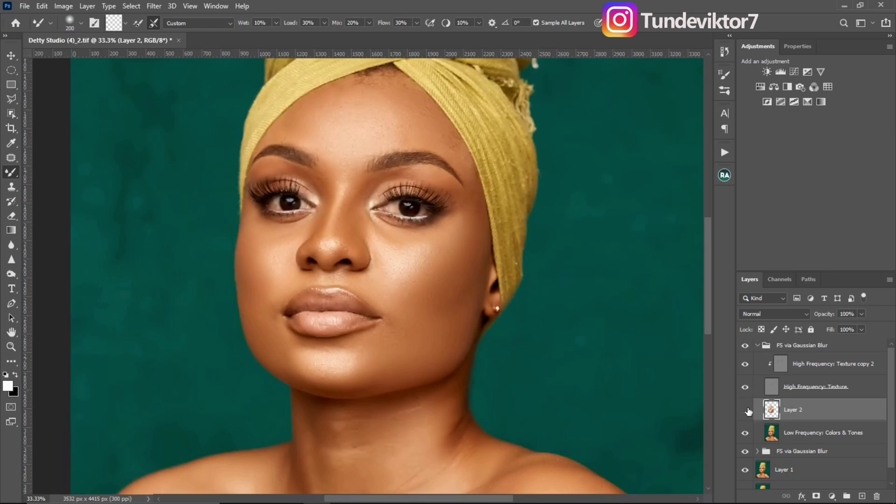
Toggle Layer 2's visibility to compare the face before and after the blending
{"action": "left_click", "coordinate": [747, 411]}
{"action": "left_click", "coordinate": [745, 411]}
{"action": "left_click", "coordinate": [745, 411]}
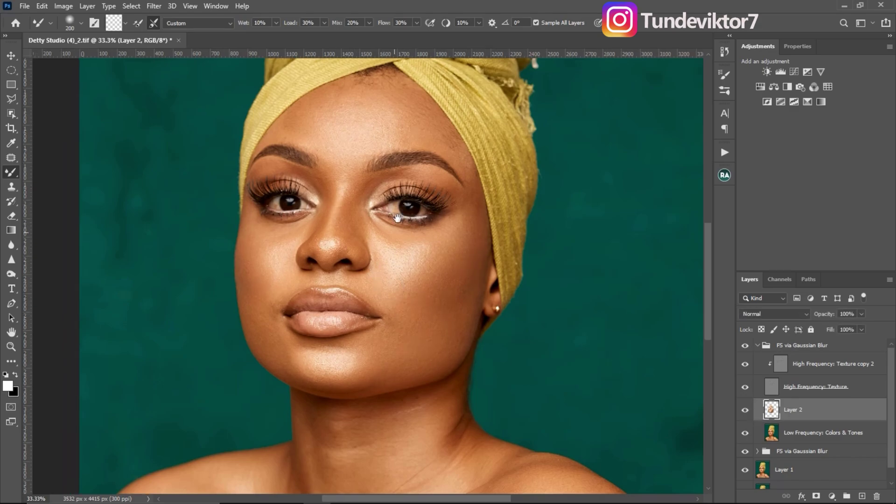
{"action": "left_click_drag", "start_coordinate": [397, 218], "coordinate": [410, 256]}
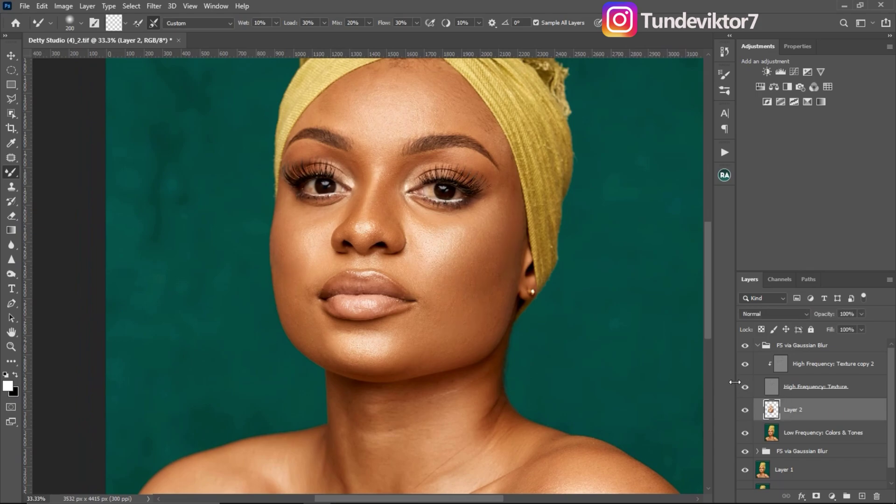
Hide the High Frequency: Texture layer and blend the cheeks further with the Mixer Brush, varying its size around 200 to 400 px
{"action": "key", "text": "e"}
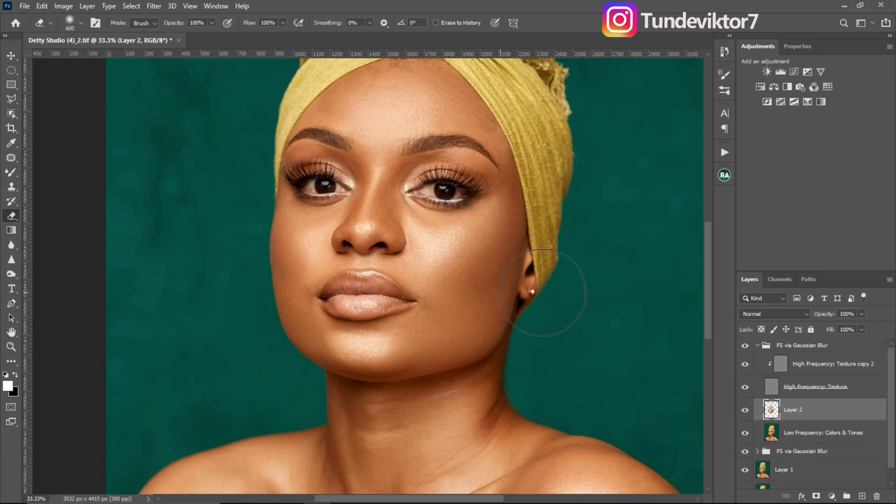
{"action": "key", "text": "s"}
{"action": "left_click", "coordinate": [746, 388]}
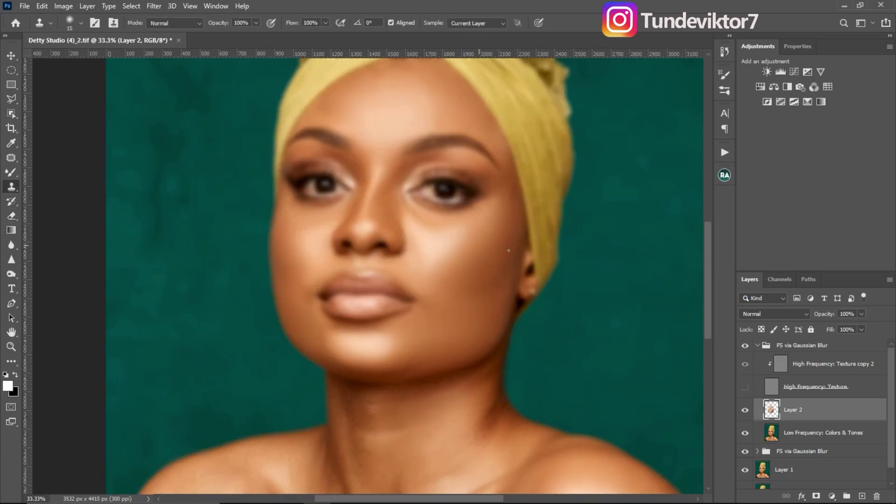
{"action": "key", "text": "b"}
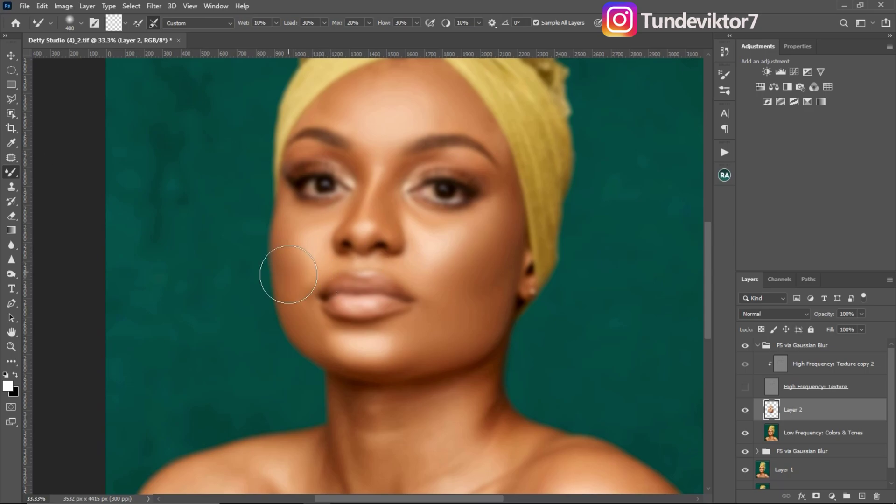
{"action": "key", "text": "bracketleft"}
{"action": "key", "text": "bracketleft"}
{"action": "key", "text": "bracketleft"}
{"action": "key", "text": "bracketright"}
{"action": "key", "text": "bracketright"}
{"action": "key", "text": "bracketright"}
{"action": "key", "text": "bracketright"}
{"action": "key", "text": "bracketright"}
{"action": "key", "text": "bracketright"}
{"action": "key", "text": "bracketright"}
{"action": "mouse_move", "coordinate": [472, 230]}
{"action": "left_mouse_down"}
{"action": "mouse_move", "coordinate": [468, 294]}
{"action": "mouse_move", "coordinate": [452, 301]}
{"action": "mouse_move", "coordinate": [428, 285]}
{"action": "left_mouse_up"}
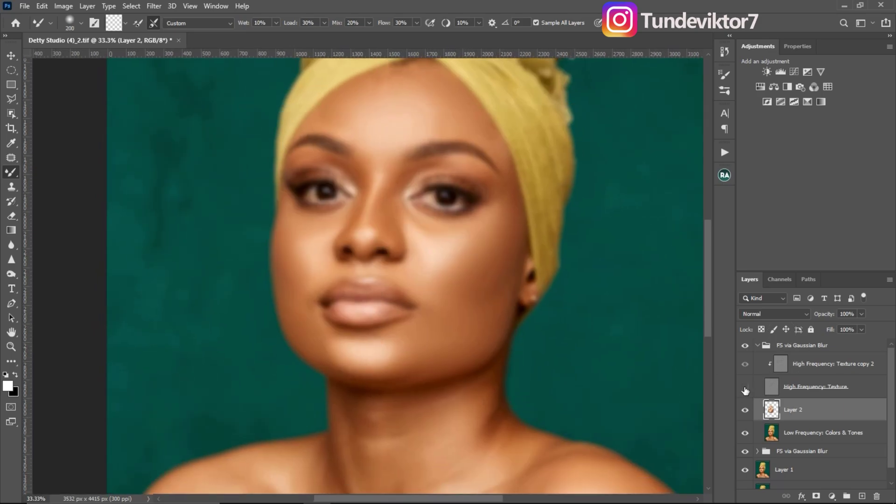
Show the High Frequency: Texture layer again and inspect the skin of the face, neck and shoulders
{"action": "left_click", "coordinate": [745, 386]}
{"action": "left_click_drag", "start_coordinate": [466, 292], "coordinate": [459, 250]}
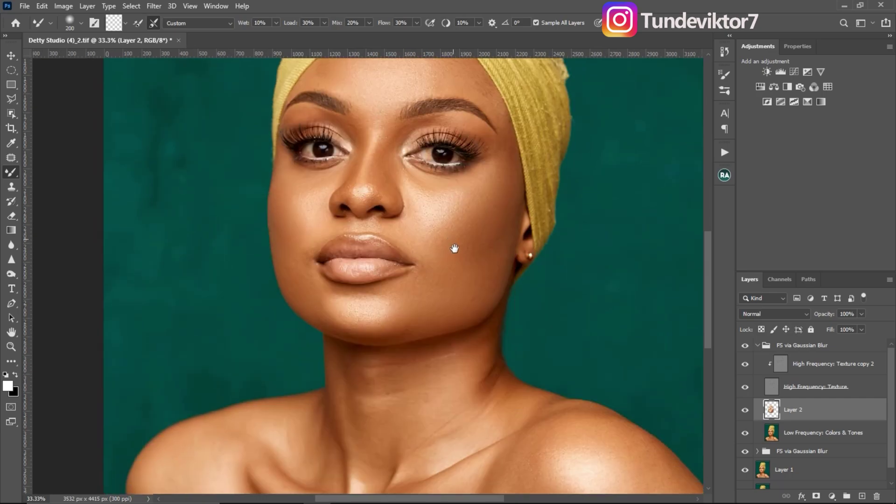
{"action": "left_click_drag", "start_coordinate": [398, 296], "coordinate": [450, 266]}
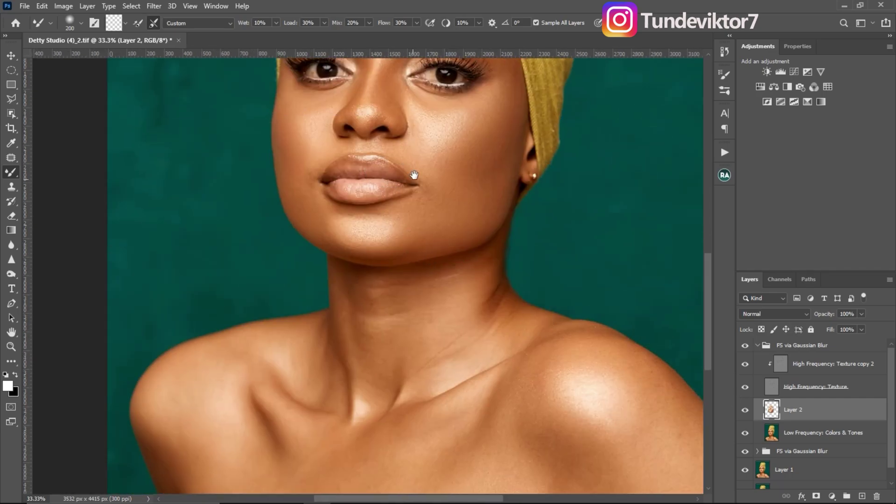
{"action": "left_click_drag", "start_coordinate": [414, 175], "coordinate": [422, 336]}
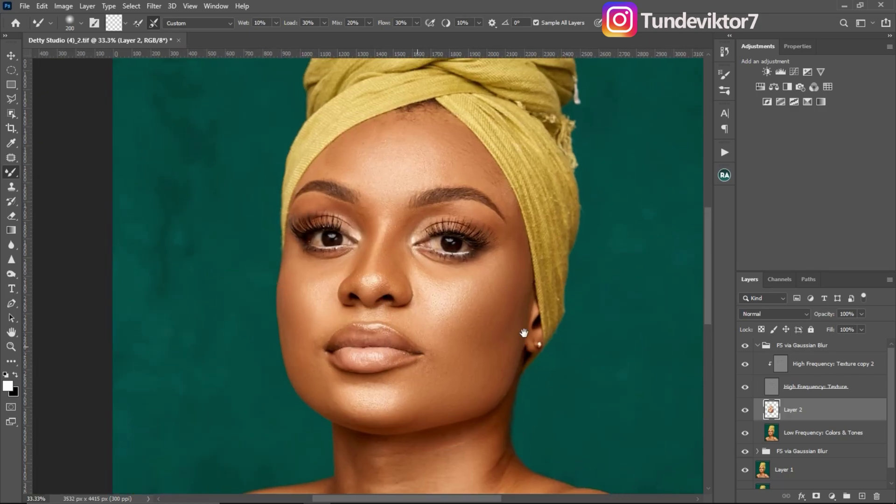
Compare the whole portrait with and without Layer 2, leaving the layer visible
{"action": "left_click", "coordinate": [745, 411]}
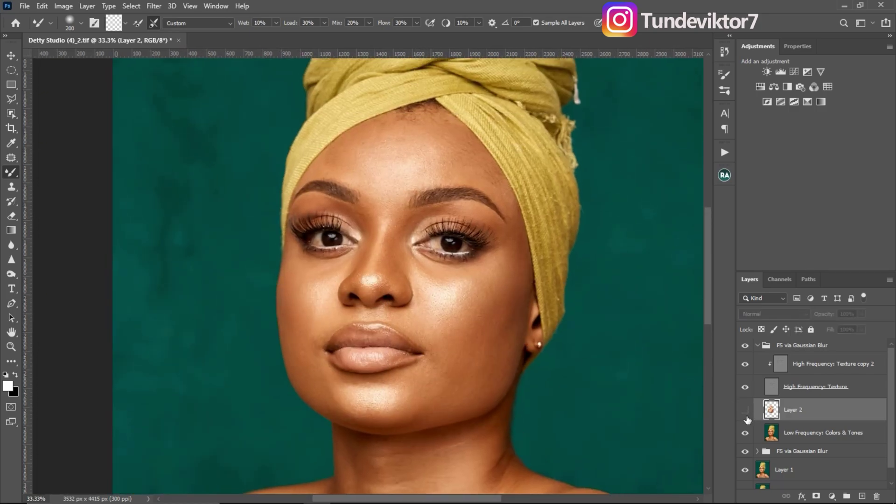
{"action": "left_click", "coordinate": [745, 417]}
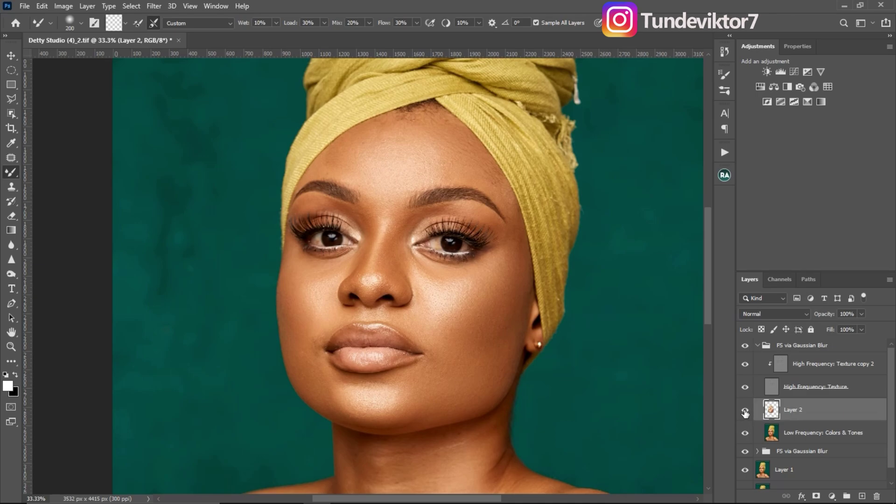
{"action": "left_click", "coordinate": [745, 413]}
{"action": "left_click", "coordinate": [746, 412]}
{"action": "mouse_move", "coordinate": [489, 321]}
{"action": "left_mouse_down"}
{"action": "mouse_move", "coordinate": [496, 285]}
{"action": "mouse_move", "coordinate": [488, 326]}
{"action": "left_mouse_up"}
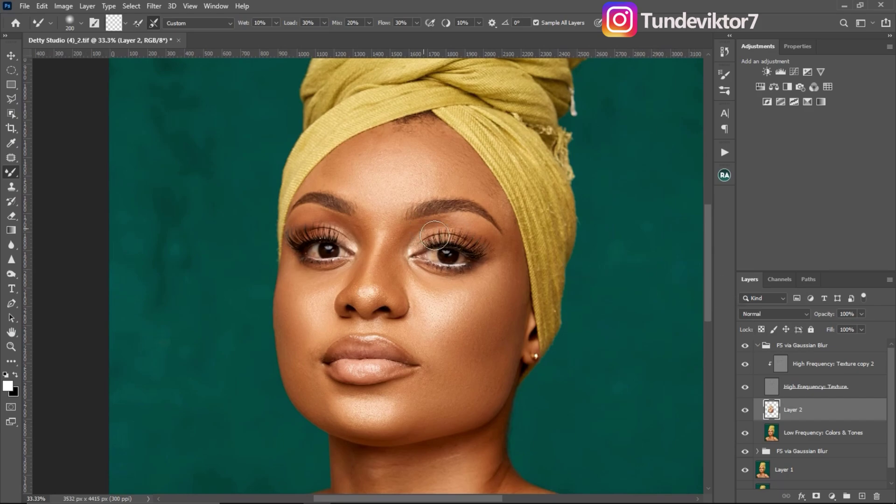